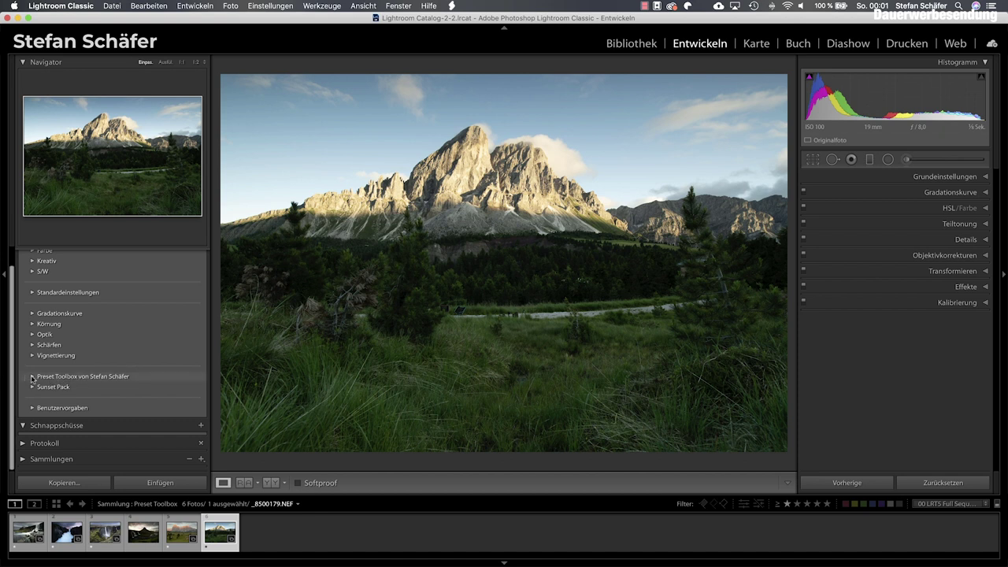
Step: Expand the Preset Toolbox von Stefan Schäfer folder and skim down and back up its list
{"action": "left_click", "coordinate": [32, 377]}
{"action": "scroll", "coordinate": [106, 393], "scroll_direction": "down", "scroll_amount": 1}
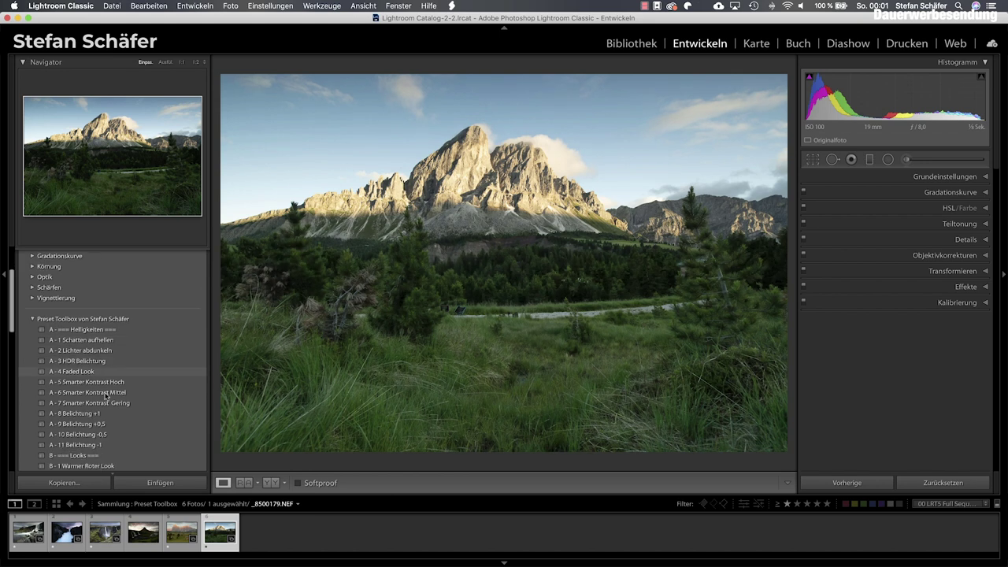
{"action": "scroll", "coordinate": [106, 393], "scroll_direction": "down", "scroll_amount": 2}
{"action": "scroll", "coordinate": [106, 393], "scroll_direction": "down", "scroll_amount": 2}
{"action": "scroll", "coordinate": [106, 394], "scroll_direction": "down", "scroll_amount": 2}
{"action": "scroll", "coordinate": [106, 394], "scroll_direction": "down", "scroll_amount": 2}
{"action": "scroll", "coordinate": [106, 394], "scroll_direction": "down", "scroll_amount": 1}
{"action": "scroll", "coordinate": [107, 394], "scroll_direction": "up", "scroll_amount": 5}
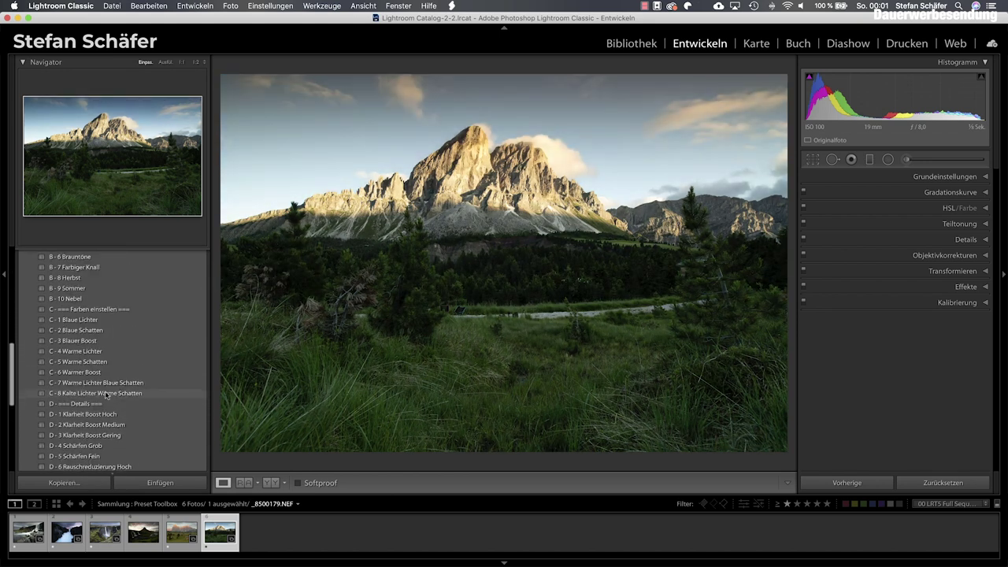
{"action": "scroll", "coordinate": [107, 394], "scroll_direction": "up", "scroll_amount": 5}
{"action": "scroll", "coordinate": [106, 394], "scroll_direction": "up", "scroll_amount": 2}
{"action": "scroll", "coordinate": [106, 394], "scroll_direction": "up", "scroll_amount": 2}
{"action": "scroll", "coordinate": [106, 393], "scroll_direction": "up", "scroll_amount": 1}
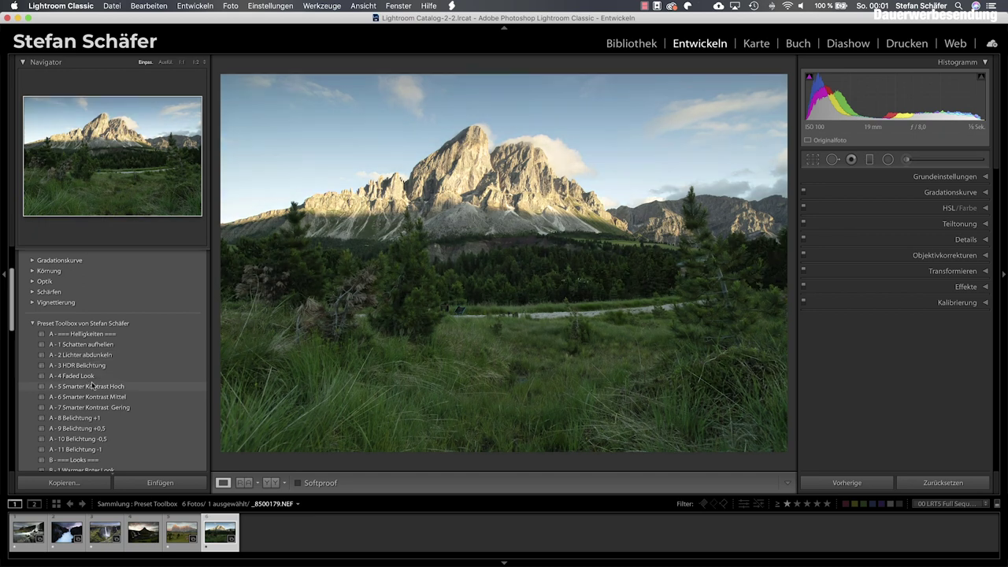
Step: Scroll slowly through the A–E presets, hovering to preview looks such as A - 3 HDR Belichtung
{"action": "scroll", "coordinate": [102, 385], "scroll_direction": "down", "scroll_amount": 3}
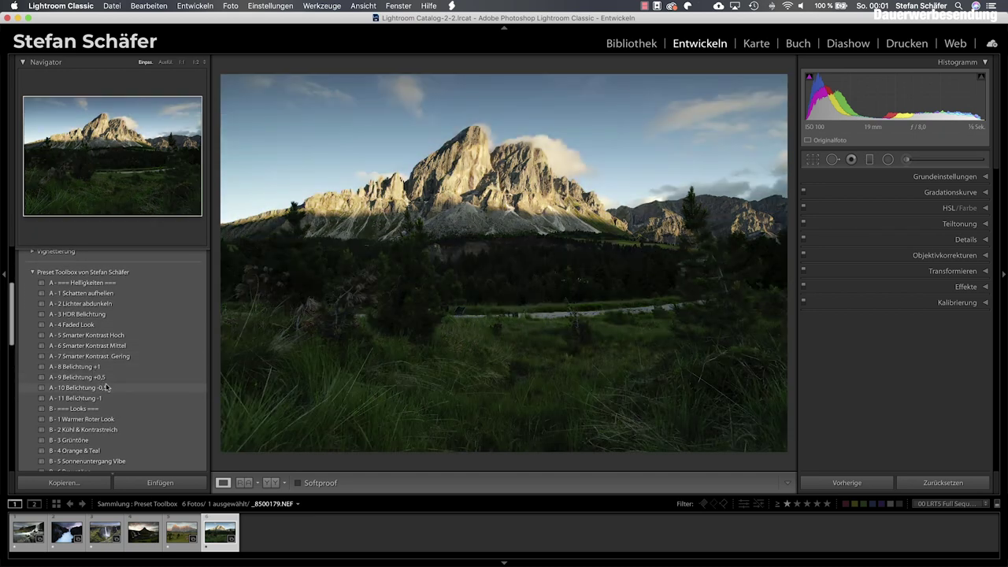
{"action": "scroll", "coordinate": [112, 391], "scroll_direction": "down", "scroll_amount": 1}
{"action": "scroll", "coordinate": [112, 391], "scroll_direction": "down", "scroll_amount": 2}
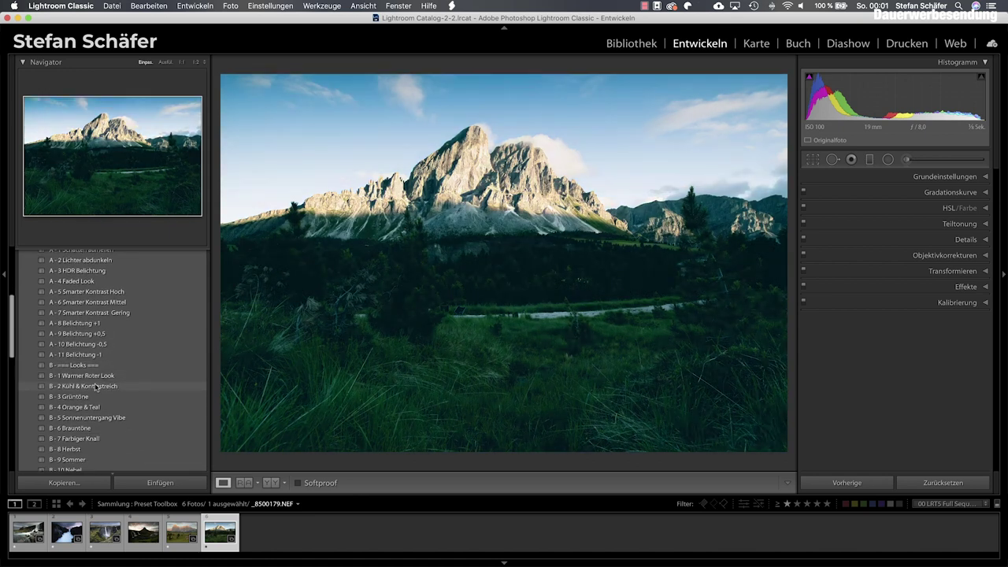
{"action": "scroll", "coordinate": [93, 387], "scroll_direction": "down", "scroll_amount": 3}
{"action": "scroll", "coordinate": [100, 387], "scroll_direction": "down", "scroll_amount": 1}
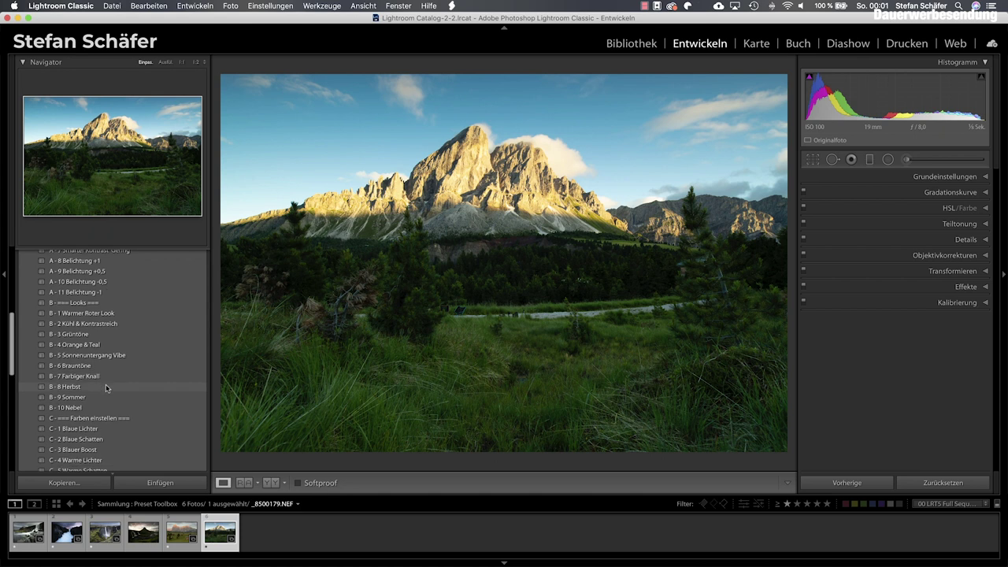
{"action": "scroll", "coordinate": [100, 388], "scroll_direction": "down", "scroll_amount": 3}
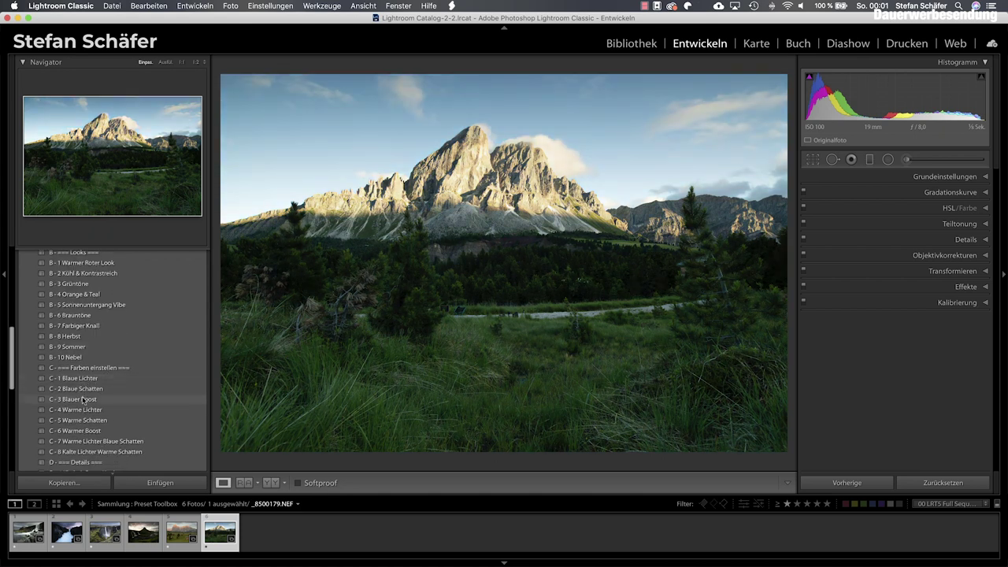
{"action": "scroll", "coordinate": [86, 400], "scroll_direction": "down", "scroll_amount": 1}
{"action": "scroll", "coordinate": [96, 399], "scroll_direction": "down", "scroll_amount": 3}
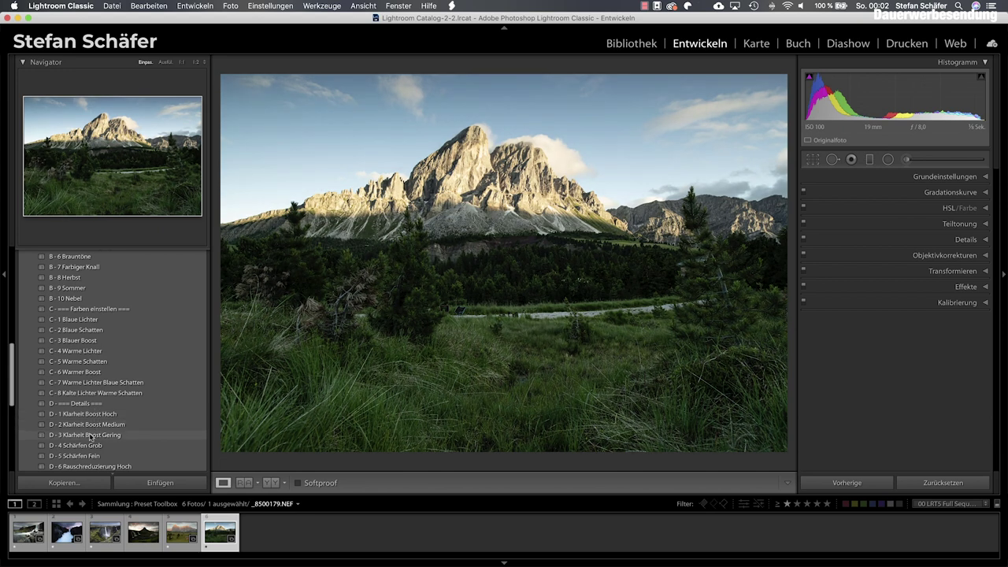
{"action": "scroll", "coordinate": [92, 432], "scroll_direction": "down", "scroll_amount": 2}
{"action": "scroll", "coordinate": [93, 419], "scroll_direction": "down", "scroll_amount": 2}
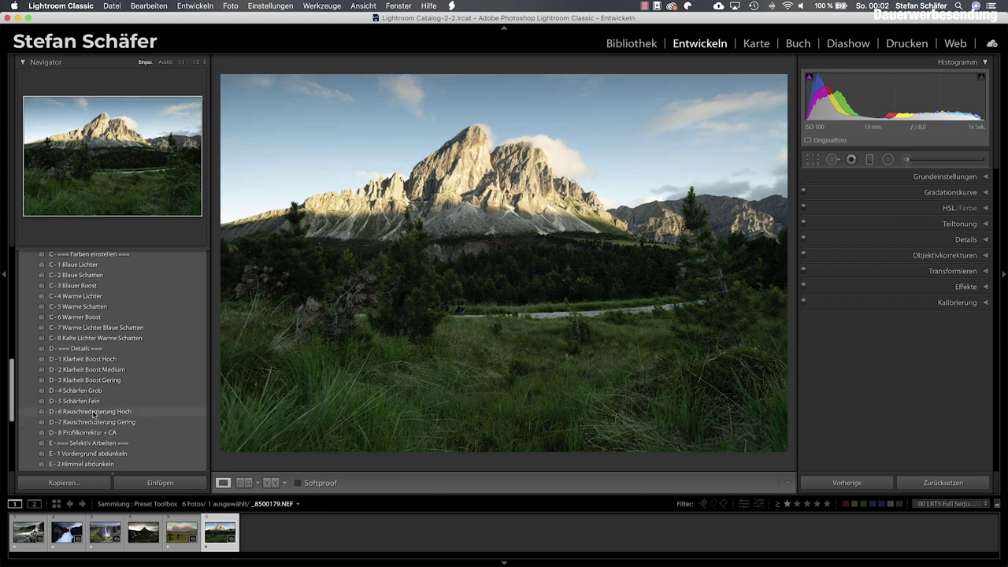
{"action": "scroll", "coordinate": [93, 417], "scroll_direction": "down", "scroll_amount": 4}
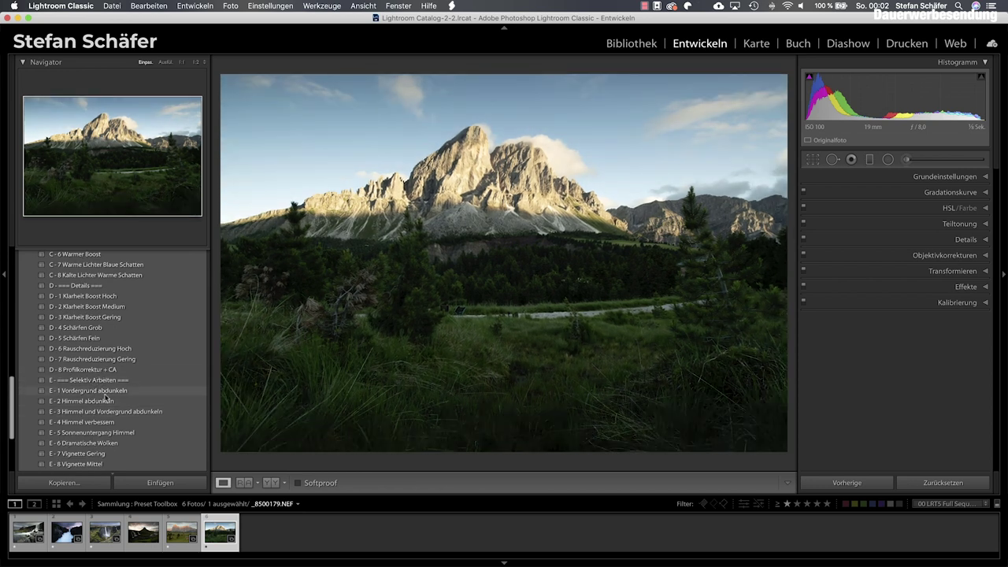
{"action": "scroll", "coordinate": [106, 398], "scroll_direction": "up", "scroll_amount": 4}
{"action": "scroll", "coordinate": [108, 387], "scroll_direction": "up", "scroll_amount": 3}
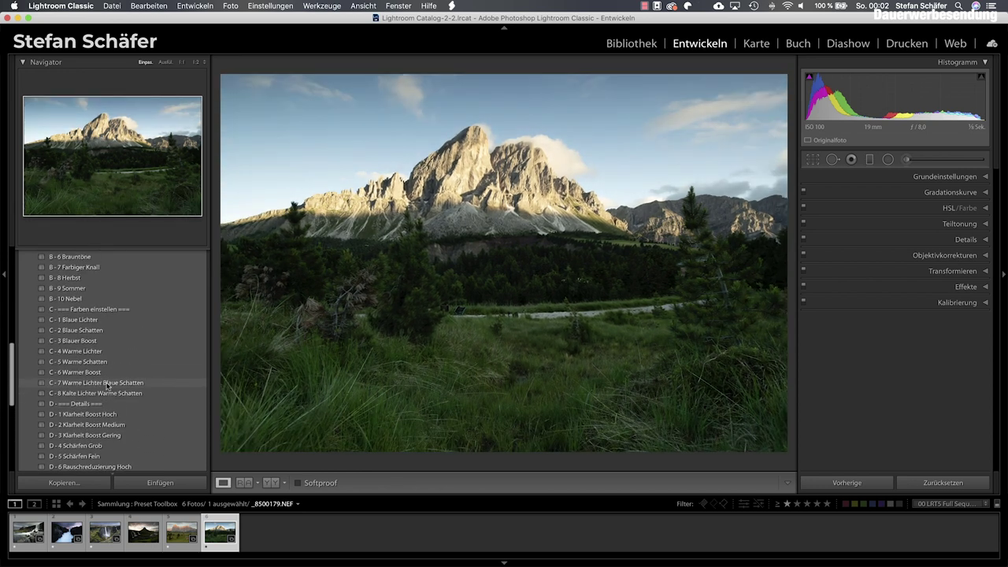
{"action": "scroll", "coordinate": [107, 385], "scroll_direction": "up", "scroll_amount": 5}
{"action": "scroll", "coordinate": [110, 374], "scroll_direction": "up", "scroll_amount": 5}
{"action": "scroll", "coordinate": [114, 364], "scroll_direction": "up", "scroll_amount": 5}
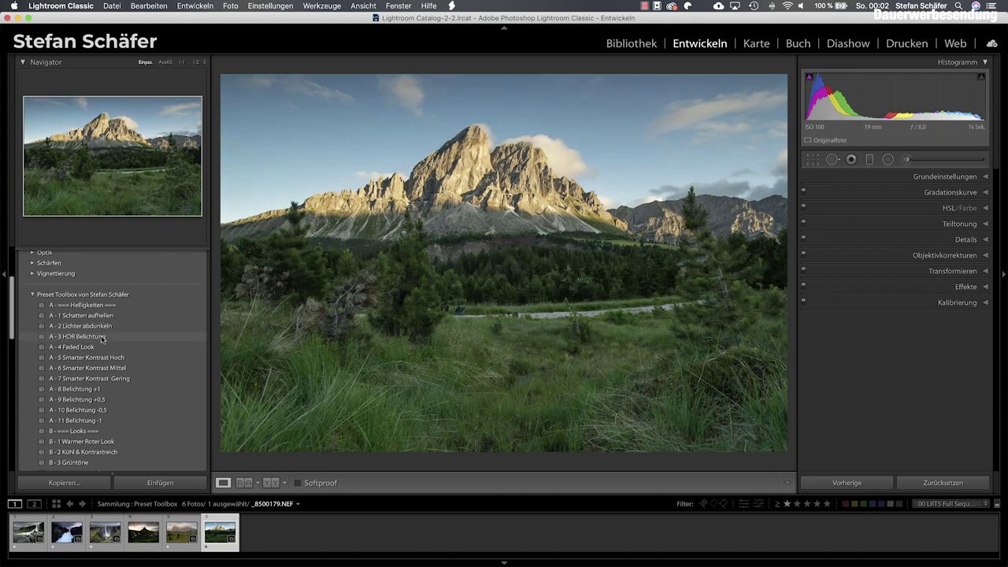
Step: Stack A - 3 HDR Belichtung, A - 6 Smarter Kontrast Mittel and A - 9 Belichtung +0,5, then compare before/after
{"action": "left_click", "coordinate": [101, 337]}
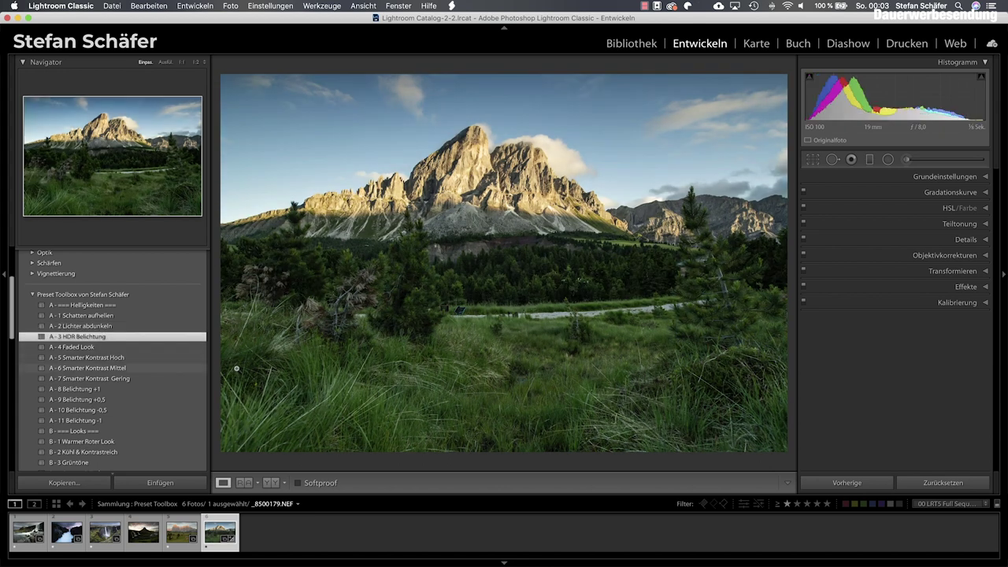
{"action": "left_click", "coordinate": [175, 371]}
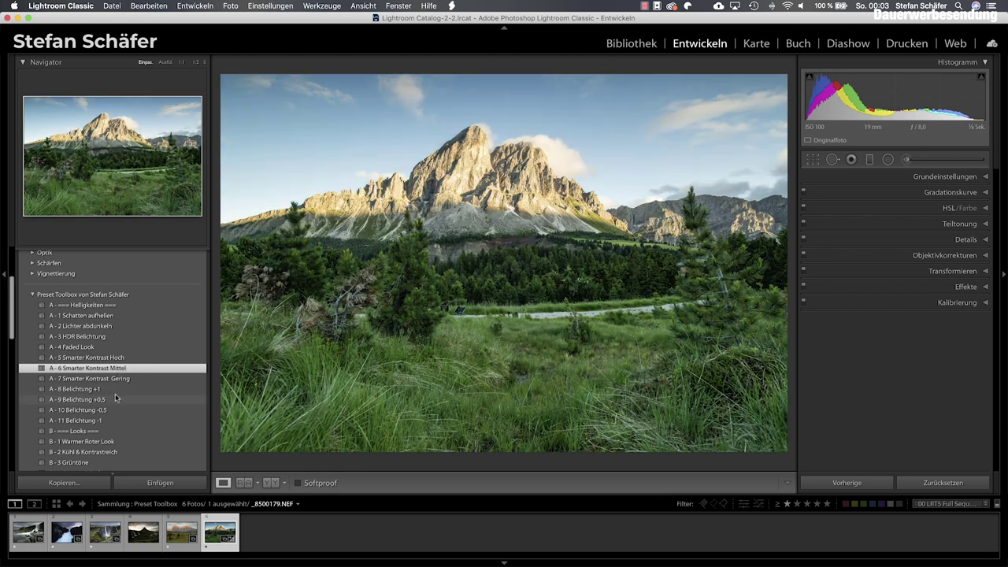
{"action": "left_click", "coordinate": [115, 399]}
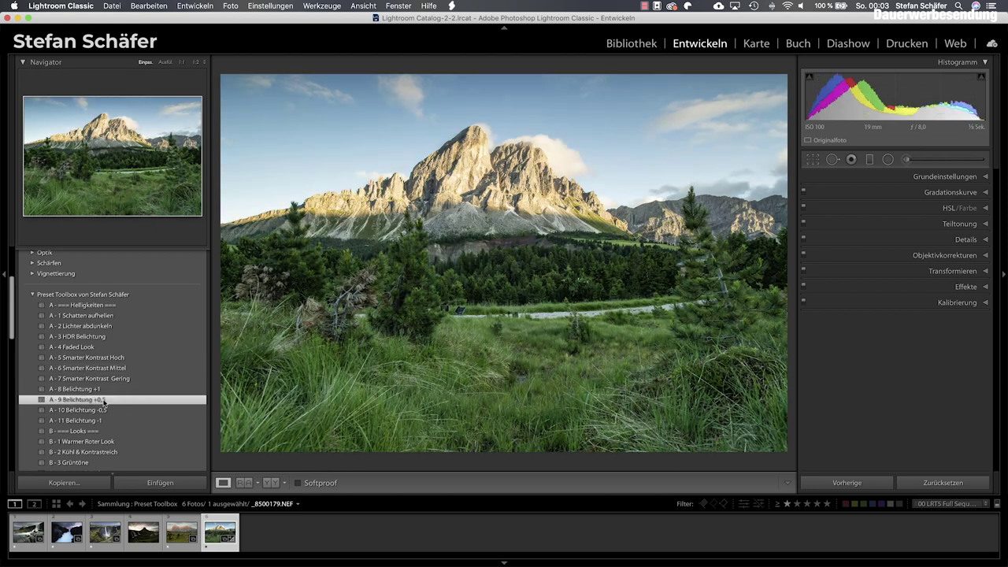
{"action": "scroll", "coordinate": [133, 394], "scroll_direction": "down", "scroll_amount": 1}
{"action": "scroll", "coordinate": [133, 394], "scroll_direction": "down", "scroll_amount": 2}
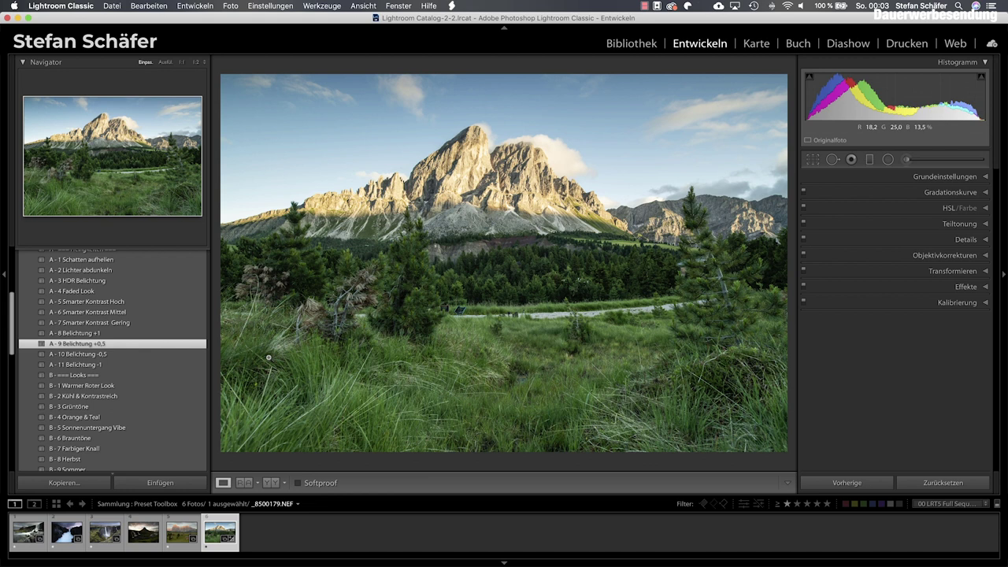
{"action": "key", "text": "backslash"}
{"action": "key", "text": "backslash"}
{"action": "key", "text": "backslash"}
{"action": "key", "text": "backslash"}
Step: Add the B - 5 Sonnenuntergang Vibe preset for warm golden sunset tones
{"action": "scroll", "coordinate": [135, 377], "scroll_direction": "down", "scroll_amount": 1}
{"action": "scroll", "coordinate": [136, 374], "scroll_direction": "down", "scroll_amount": 3}
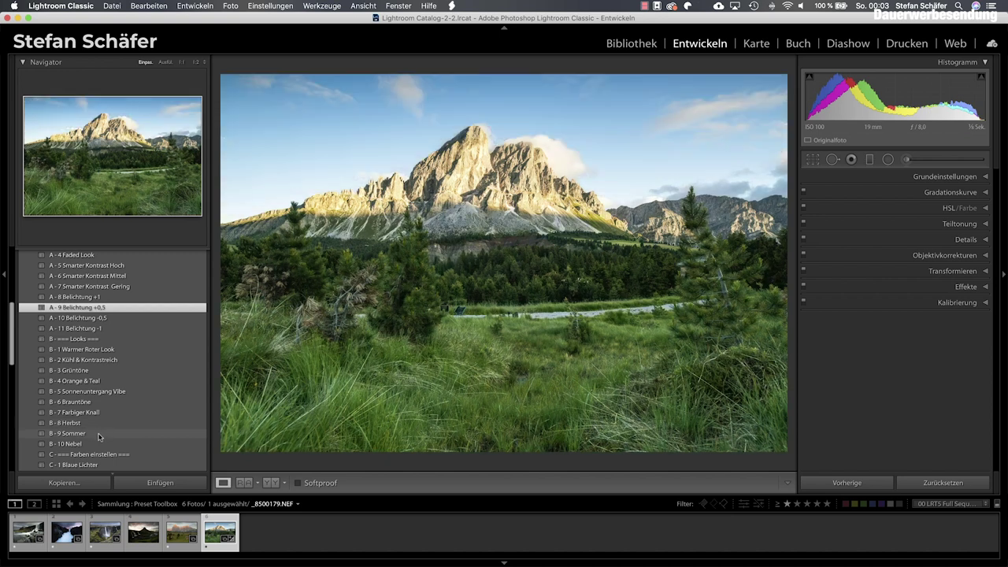
{"action": "left_click", "coordinate": [100, 392]}
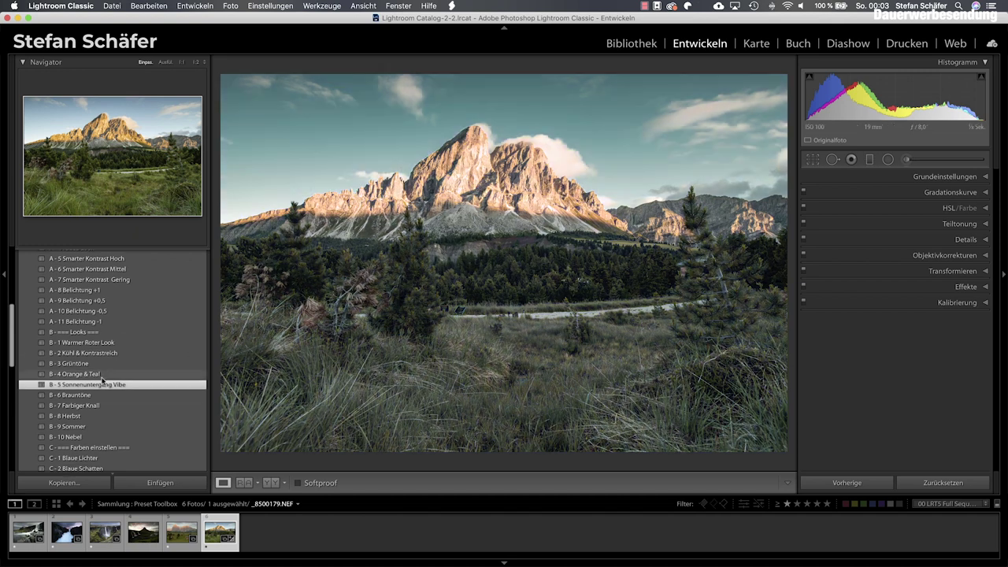
{"action": "scroll", "coordinate": [116, 370], "scroll_direction": "down", "scroll_amount": 4}
{"action": "scroll", "coordinate": [116, 376], "scroll_direction": "down", "scroll_amount": 3}
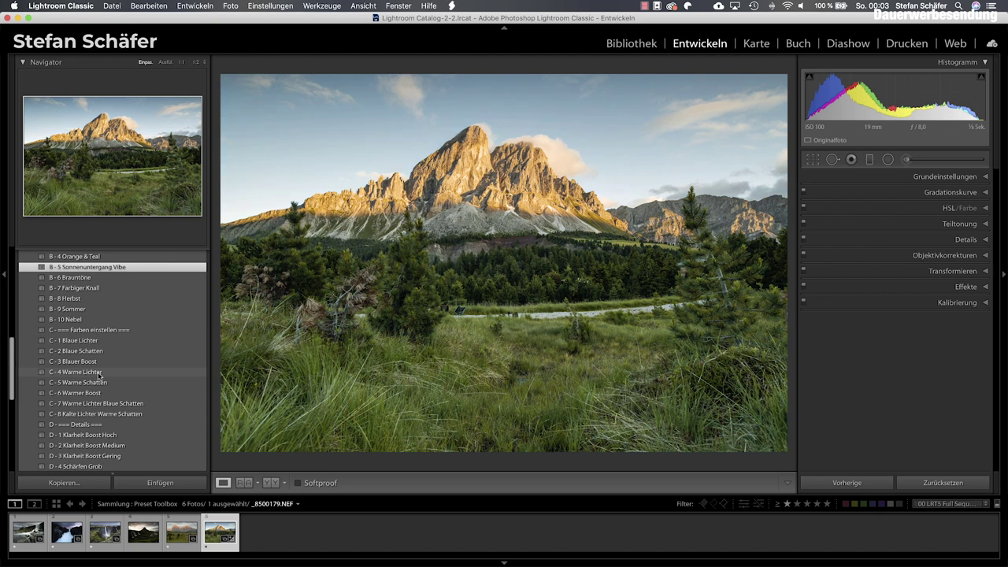
Step: Add C - 4 Warme Lichter, D - 3 Klarheit Boost Gering and D - 5 Schärfen Fein
{"action": "left_click", "coordinate": [100, 373]}
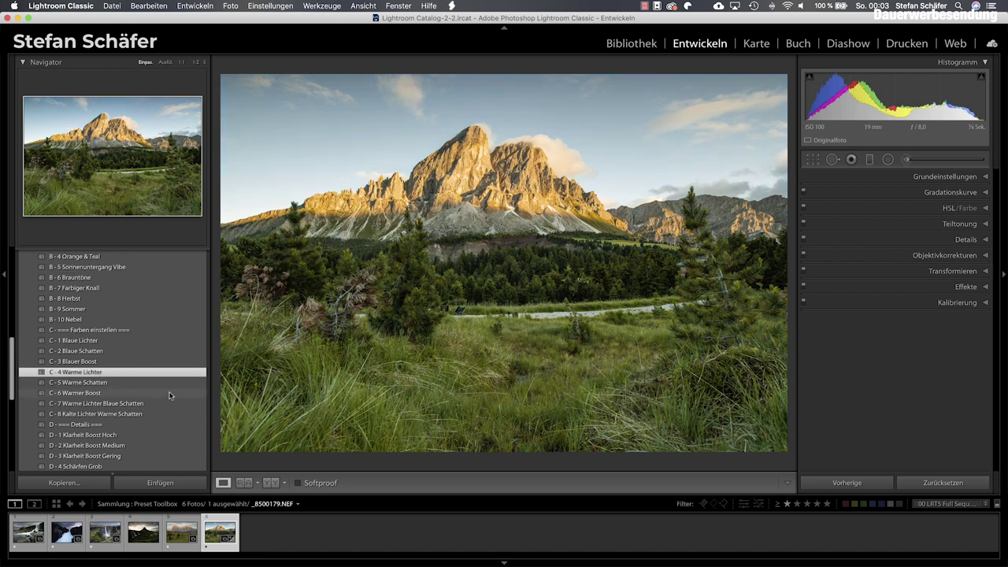
{"action": "scroll", "coordinate": [165, 394], "scroll_direction": "down", "scroll_amount": 2}
{"action": "scroll", "coordinate": [158, 391], "scroll_direction": "down", "scroll_amount": 2}
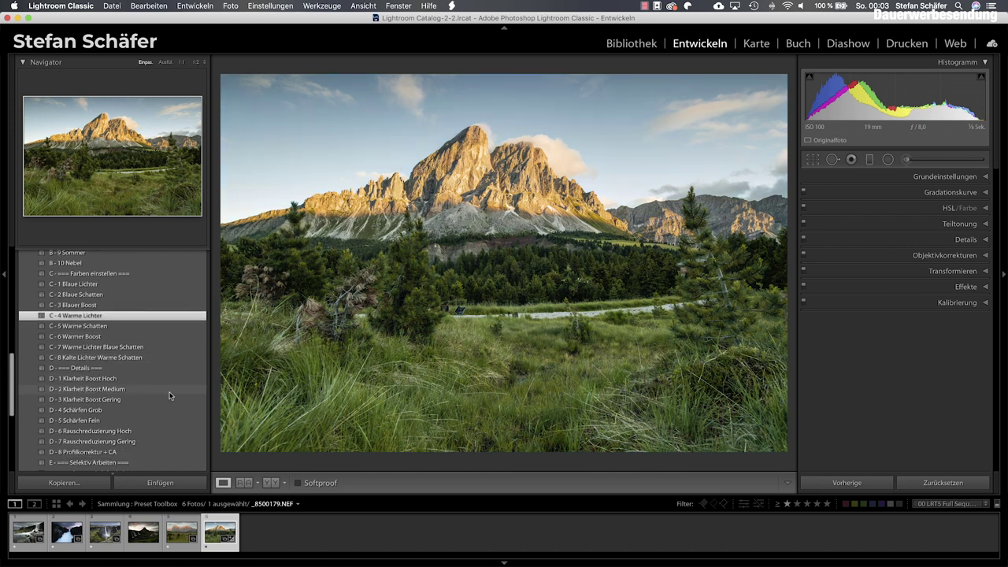
{"action": "left_click", "coordinate": [116, 401]}
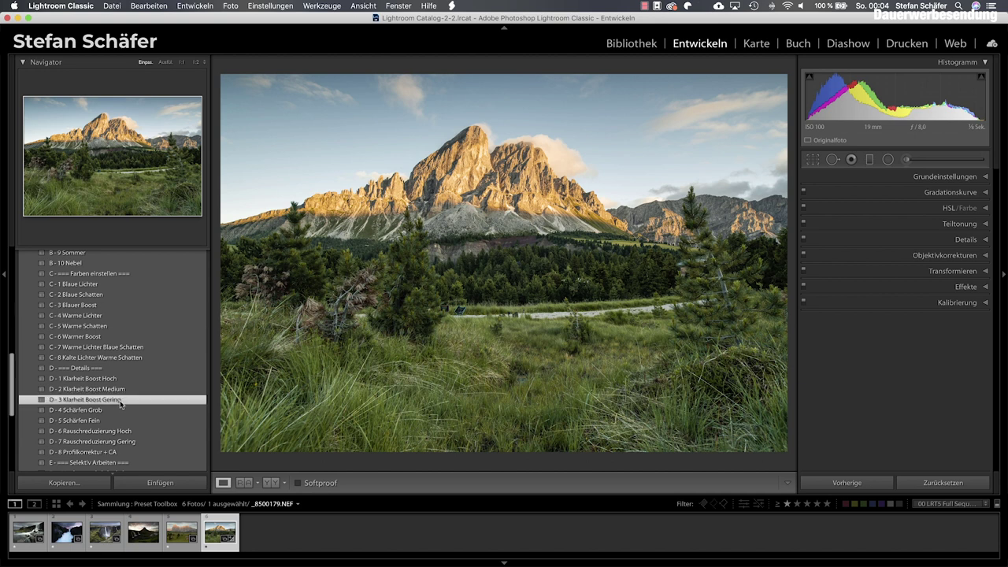
{"action": "left_click", "coordinate": [83, 422]}
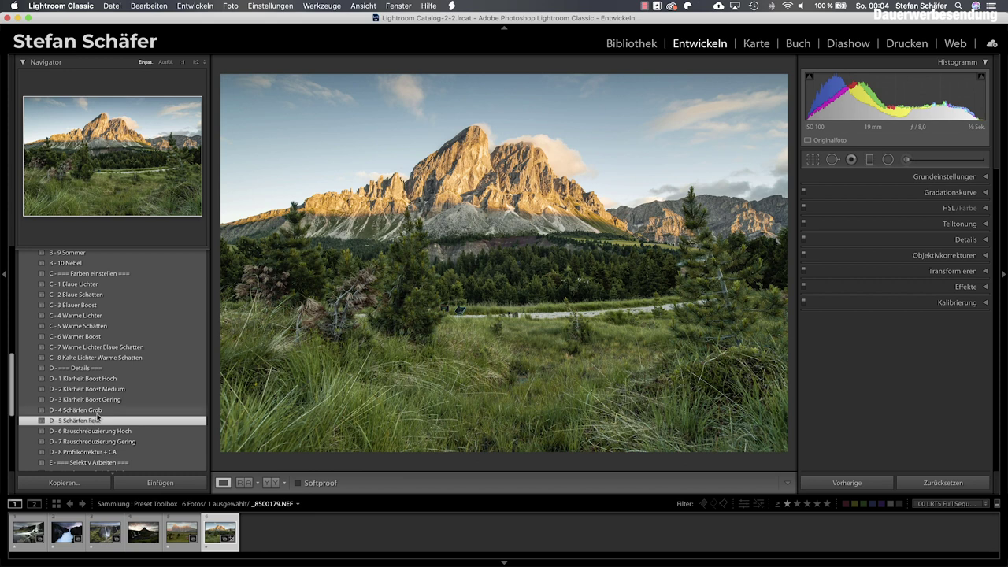
Step: Add E - 1 Vordergrund abdunkeln and E - 7 Vignette Gering to darken the foreground and edges
{"action": "scroll", "coordinate": [116, 419], "scroll_direction": "down", "scroll_amount": 1}
{"action": "scroll", "coordinate": [116, 419], "scroll_direction": "down", "scroll_amount": 3}
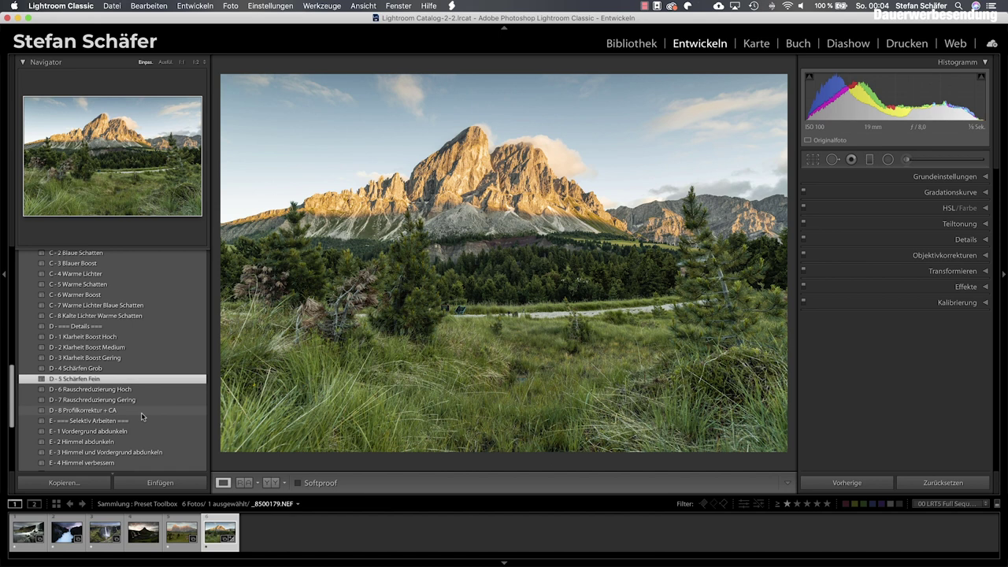
{"action": "scroll", "coordinate": [111, 425], "scroll_direction": "down", "scroll_amount": 5}
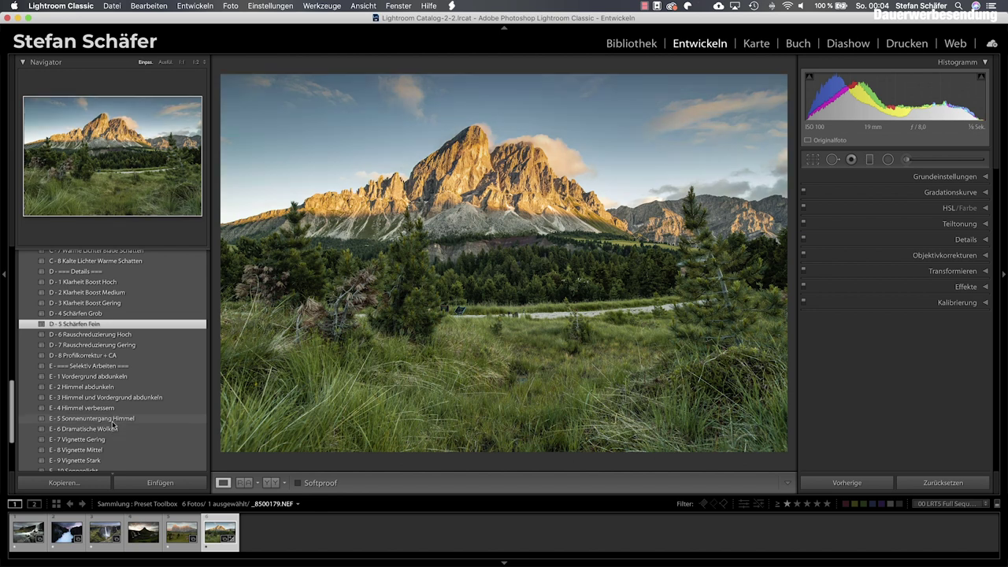
{"action": "left_click", "coordinate": [115, 378]}
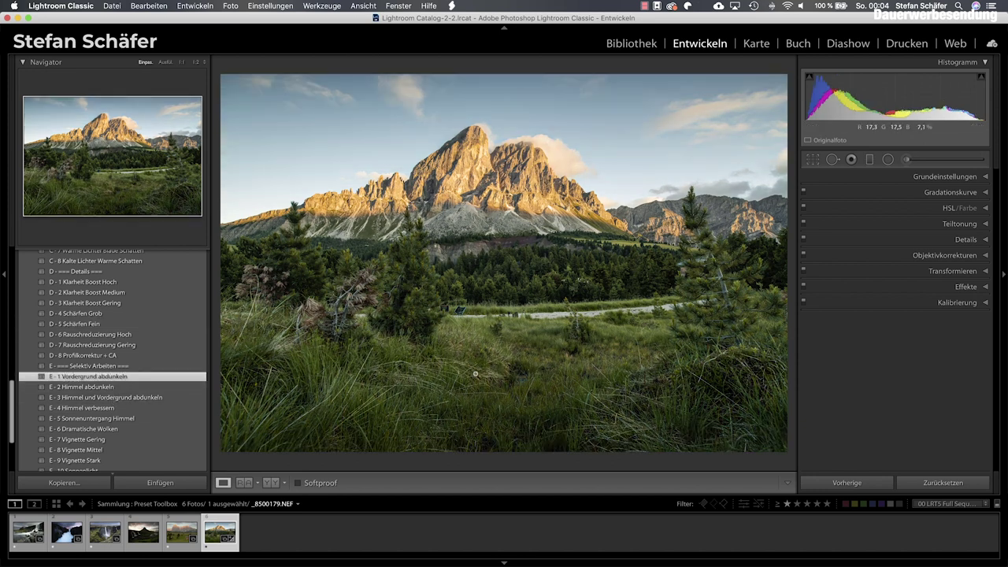
{"action": "scroll", "coordinate": [154, 441], "scroll_direction": "down", "scroll_amount": 2}
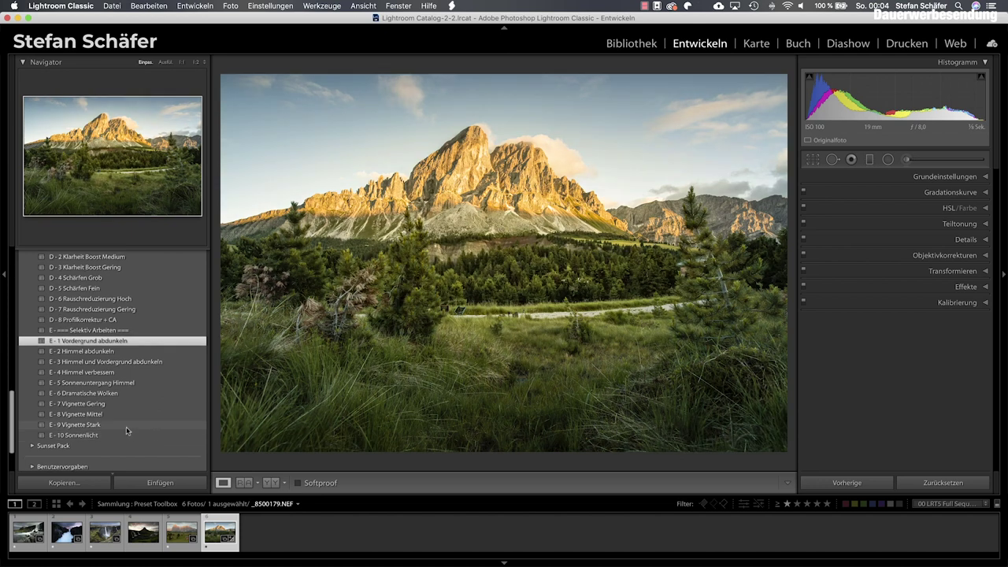
{"action": "left_click", "coordinate": [123, 407]}
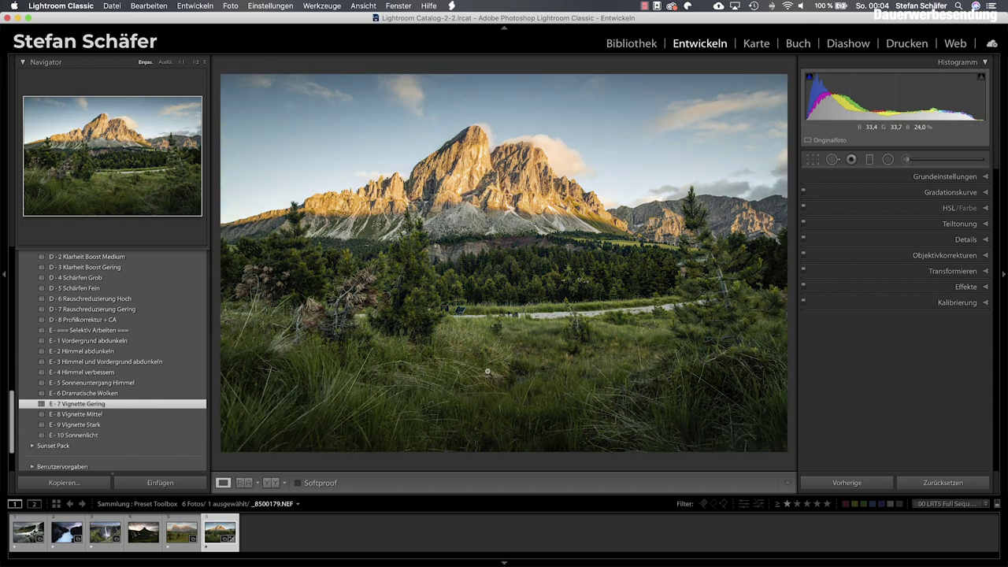
{"action": "key", "text": "backslash"}
{"action": "key", "text": "backslash"}
{"action": "key", "text": "backslash"}
{"action": "key", "text": "backslash"}
{"action": "key", "text": "backslash"}
{"action": "key", "text": "backslash"}
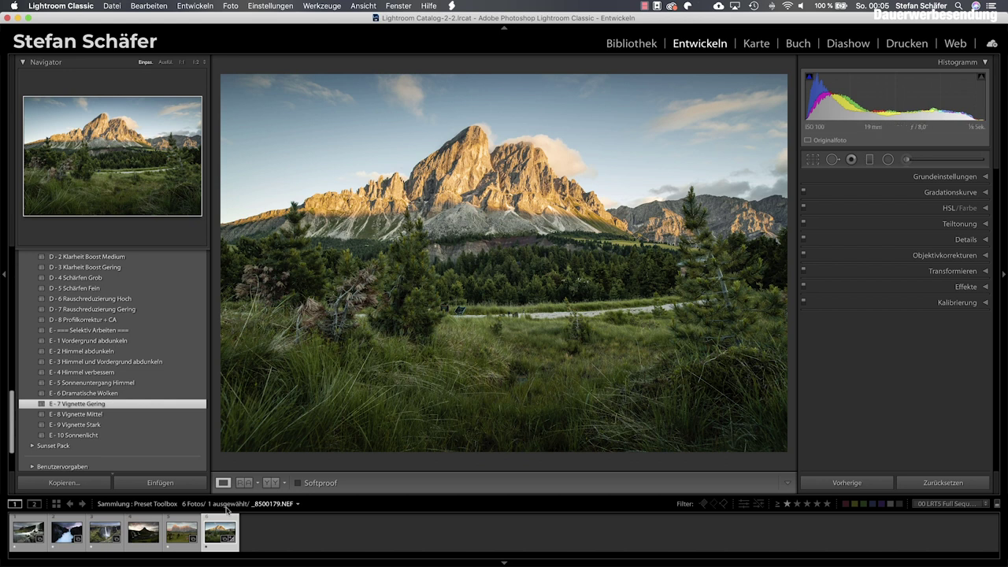
Step: Open waterfall photo _8509605.NEF from the filmstrip and apply A - 3 HDR Belichtung
{"action": "left_click", "coordinate": [141, 538]}
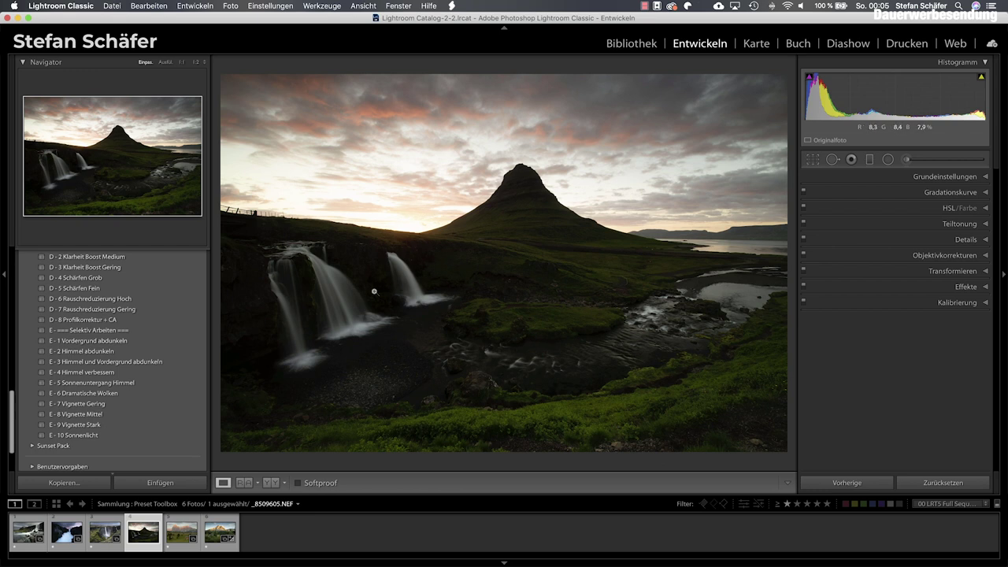
{"action": "scroll", "coordinate": [189, 305], "scroll_direction": "up", "scroll_amount": 5}
{"action": "scroll", "coordinate": [188, 305], "scroll_direction": "up", "scroll_amount": 5}
{"action": "scroll", "coordinate": [188, 305], "scroll_direction": "up", "scroll_amount": 5}
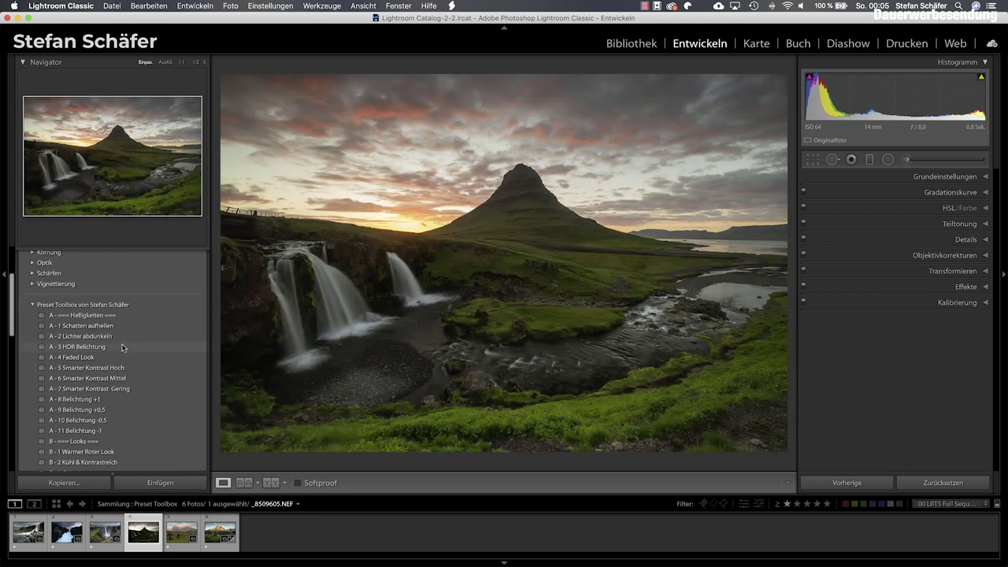
{"action": "left_click", "coordinate": [122, 347]}
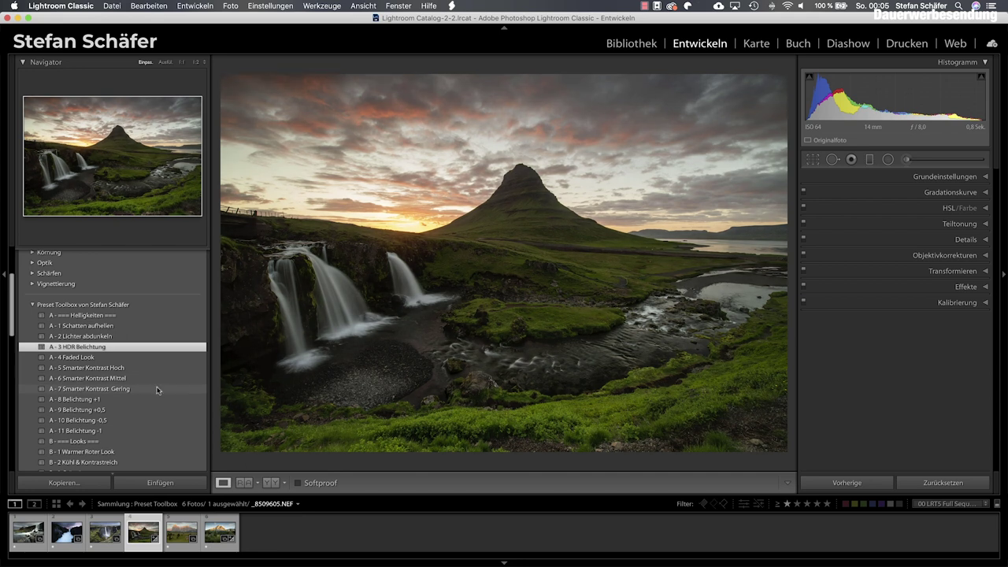
Step: Add A - 7 Smarter Kontrast Gering, A - 9 Belichtung +0,5 and B - 9 Sommer presets
{"action": "left_click", "coordinate": [156, 389]}
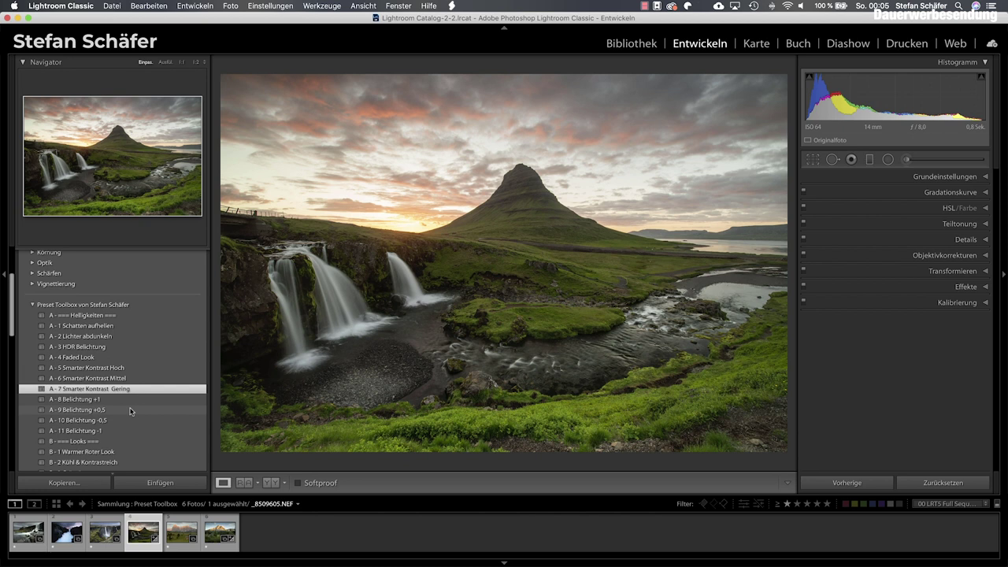
{"action": "left_click", "coordinate": [131, 410]}
{"action": "scroll", "coordinate": [141, 435], "scroll_direction": "down", "scroll_amount": 1}
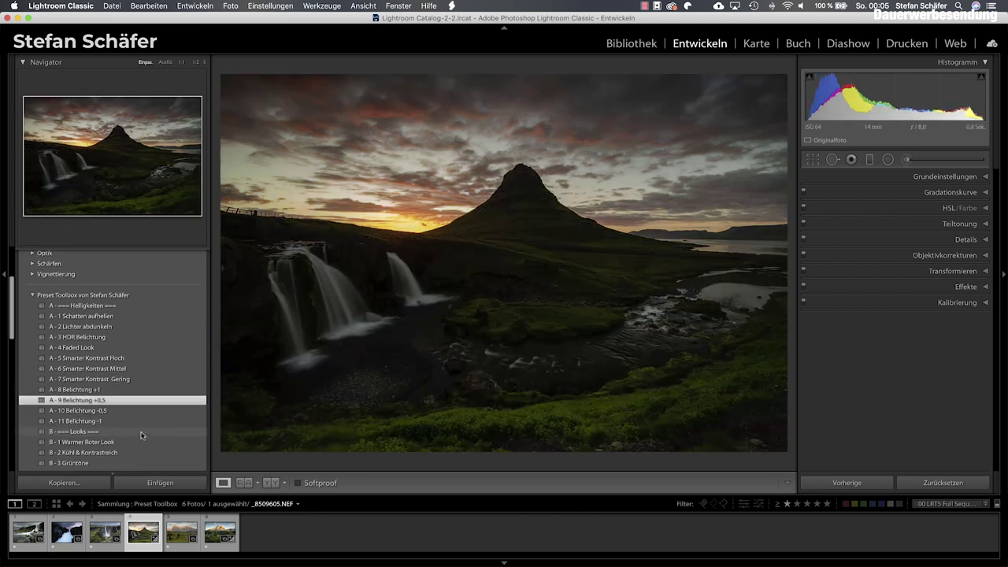
{"action": "scroll", "coordinate": [142, 435], "scroll_direction": "down", "scroll_amount": 2}
{"action": "scroll", "coordinate": [135, 430], "scroll_direction": "down", "scroll_amount": 2}
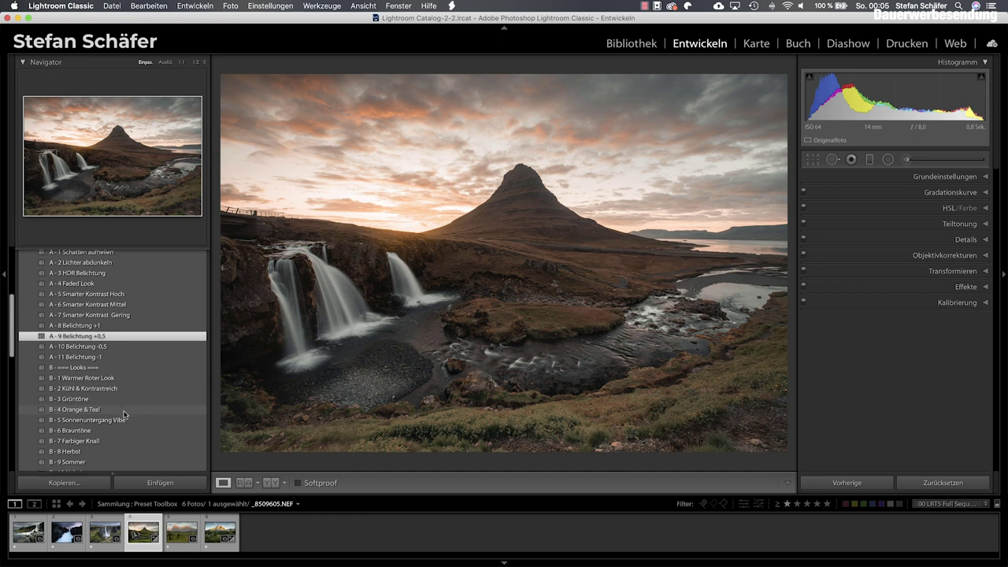
{"action": "scroll", "coordinate": [118, 421], "scroll_direction": "down", "scroll_amount": 1}
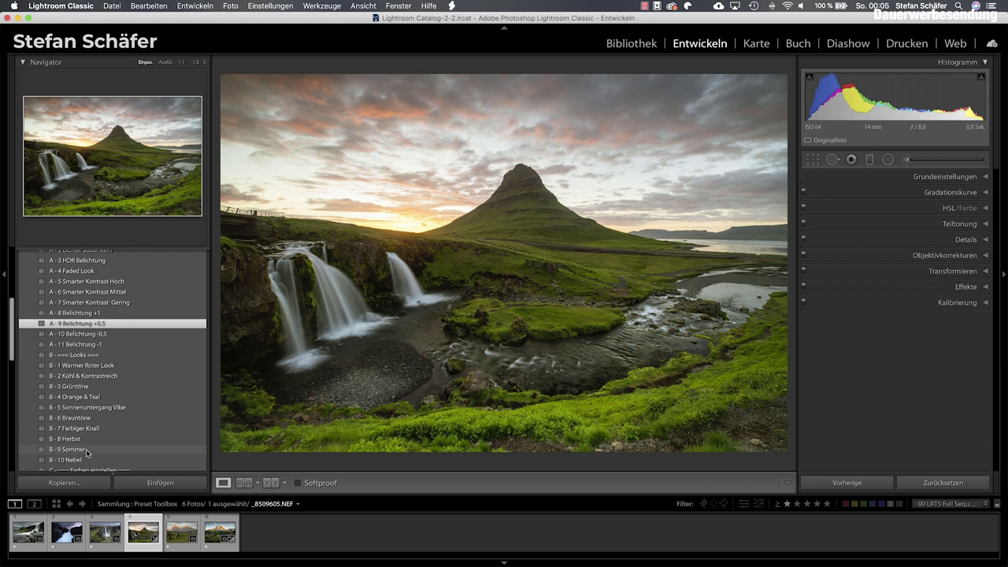
{"action": "left_click", "coordinate": [87, 450]}
Step: Add C - 6 Warmer Boost, D - 2 Klarheit Boost Medium, D - 4 Schärfen Grob and E - 6 Dramatische Wolken
{"action": "scroll", "coordinate": [126, 429], "scroll_direction": "down", "scroll_amount": 1}
{"action": "scroll", "coordinate": [126, 430], "scroll_direction": "down", "scroll_amount": 3}
{"action": "scroll", "coordinate": [126, 430], "scroll_direction": "down", "scroll_amount": 1}
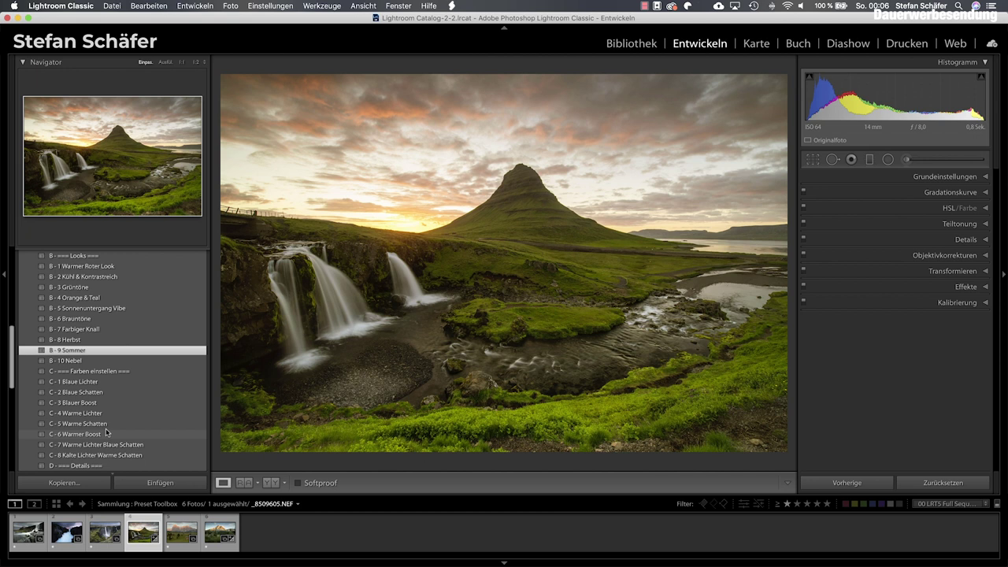
{"action": "left_click", "coordinate": [107, 432]}
{"action": "scroll", "coordinate": [118, 432], "scroll_direction": "down", "scroll_amount": 2}
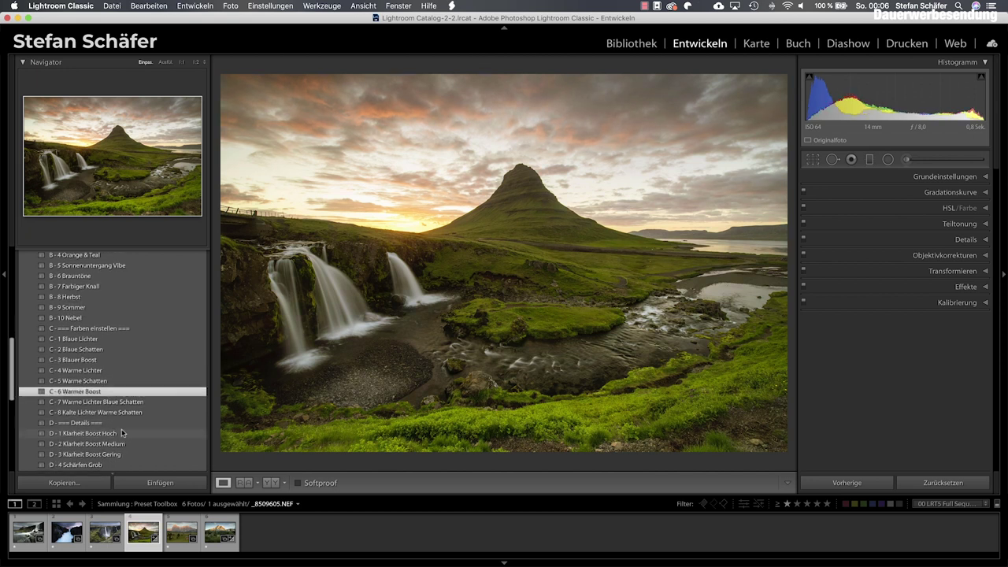
{"action": "scroll", "coordinate": [123, 434], "scroll_direction": "down", "scroll_amount": 1}
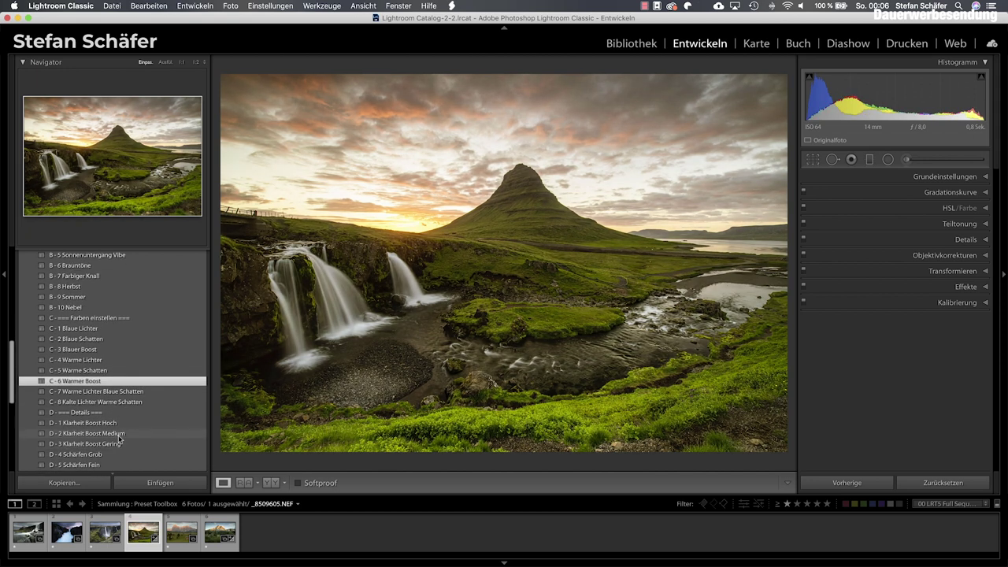
{"action": "left_click", "coordinate": [120, 435]}
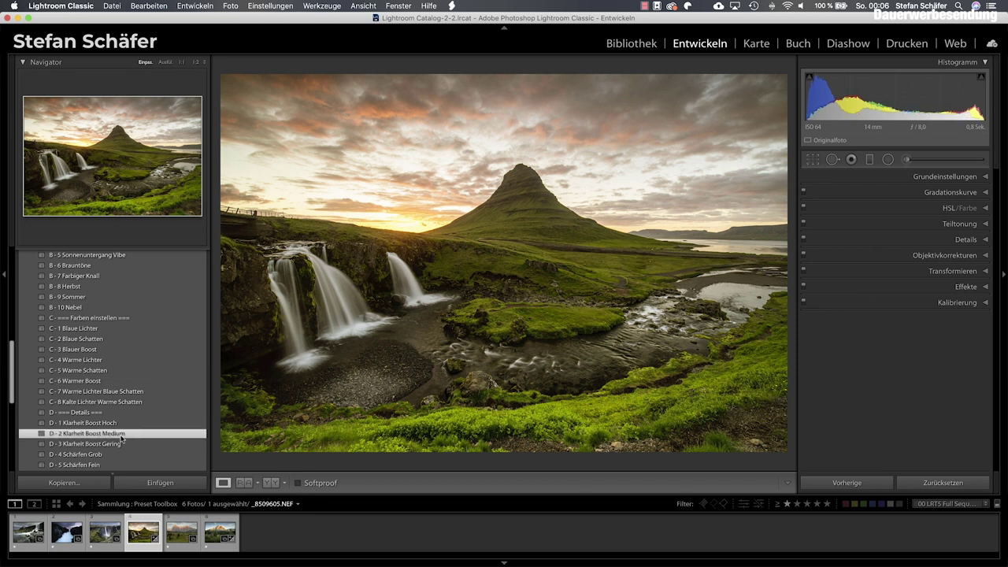
{"action": "scroll", "coordinate": [124, 437], "scroll_direction": "down", "scroll_amount": 3}
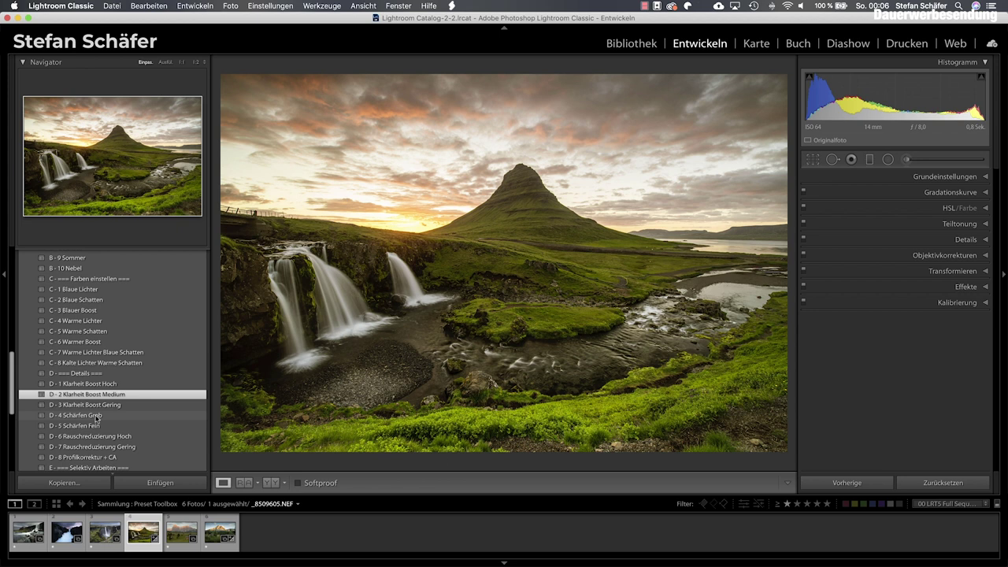
{"action": "left_click", "coordinate": [97, 416]}
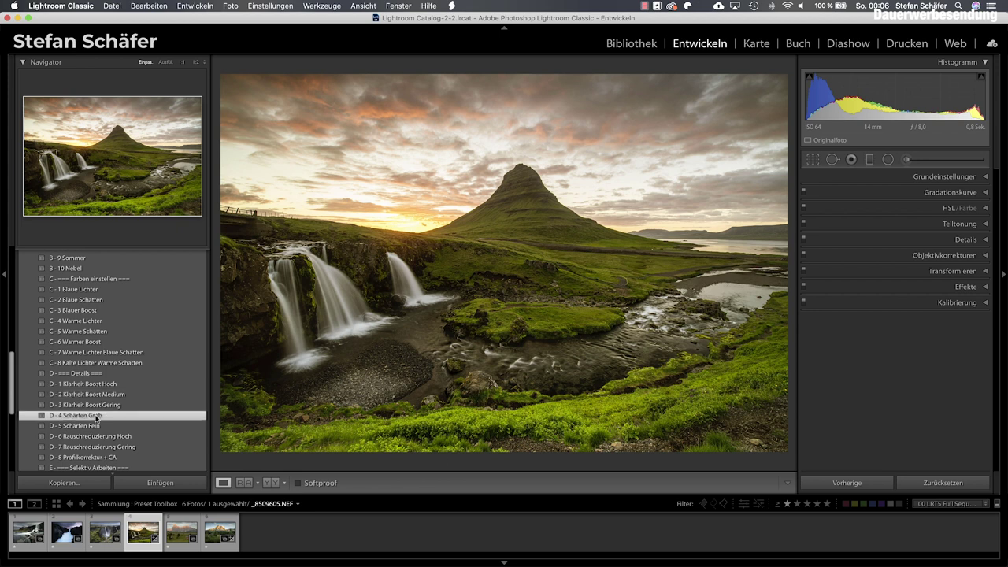
{"action": "scroll", "coordinate": [126, 417], "scroll_direction": "down", "scroll_amount": 5}
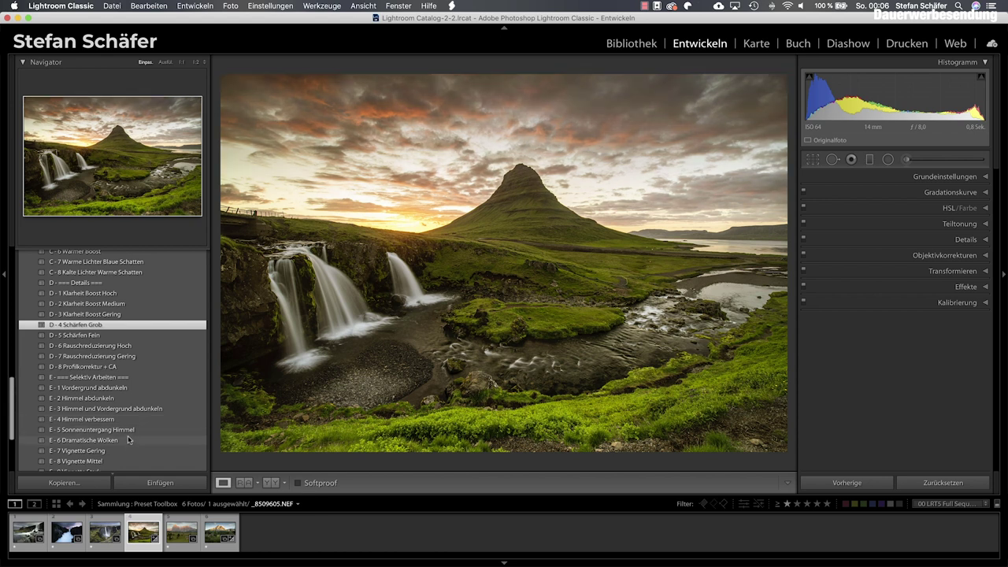
{"action": "left_click", "coordinate": [185, 438]}
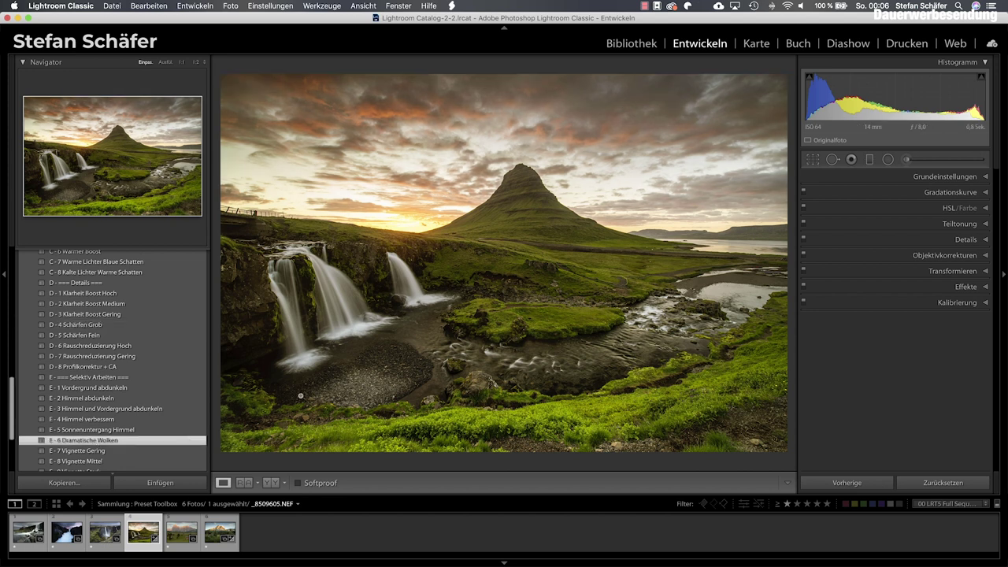
{"action": "scroll", "coordinate": [178, 423], "scroll_direction": "down", "scroll_amount": 3}
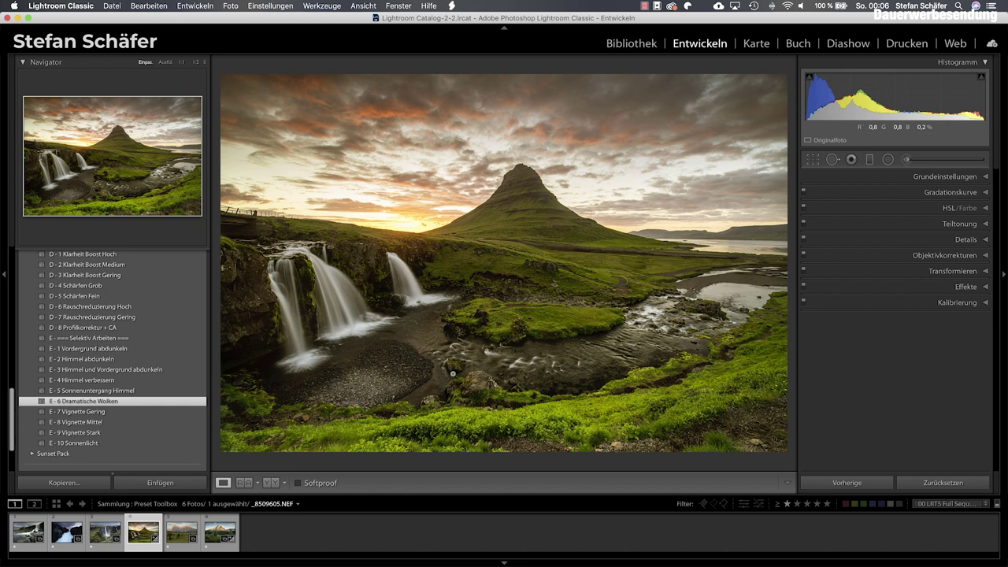
Step: Lower Highlights in the Basic panel from -70 to -91, then compare before/after
{"action": "left_click", "coordinate": [950, 179]}
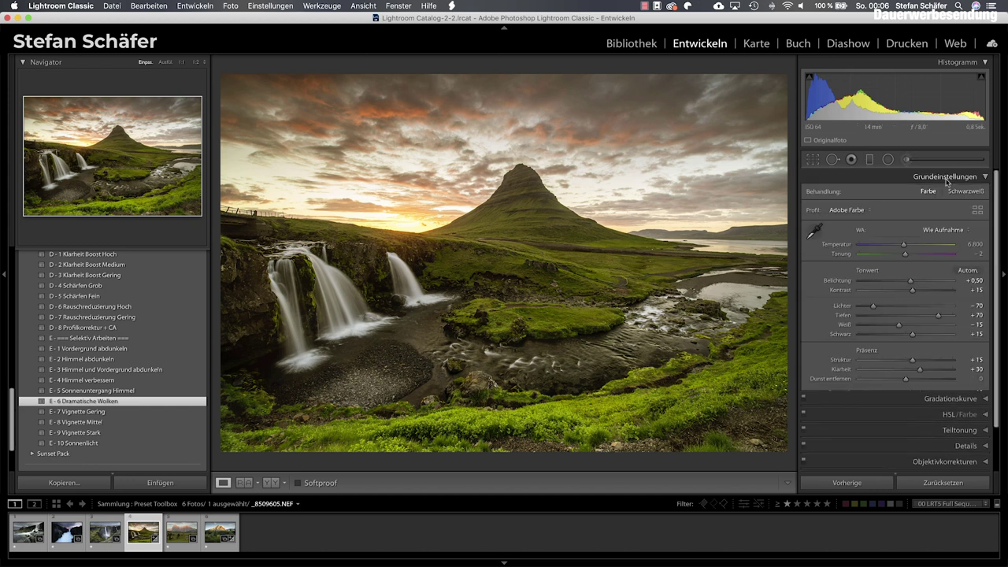
{"action": "left_click_drag", "start_coordinate": [872, 308], "coordinate": [862, 307]}
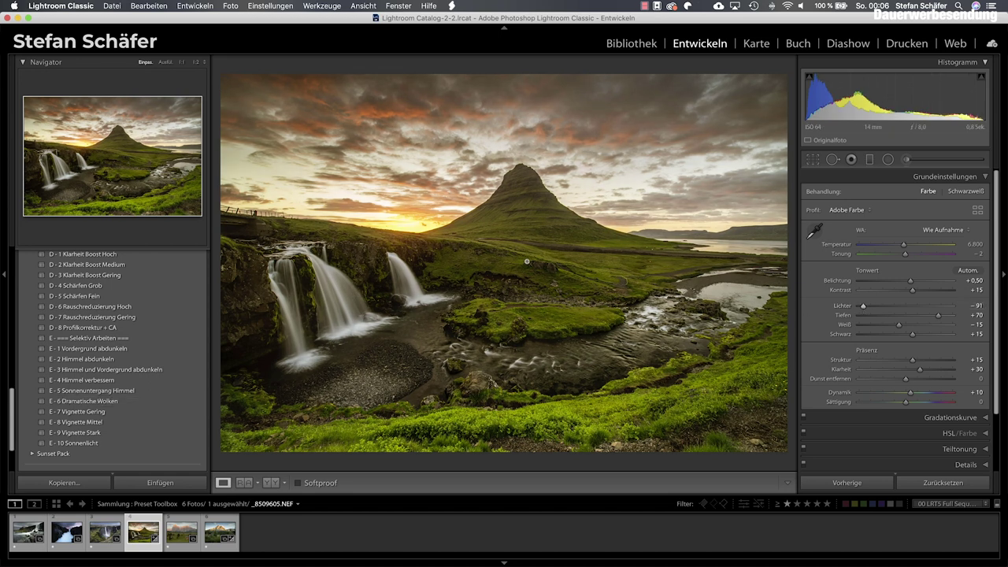
{"action": "left_click", "coordinate": [923, 181]}
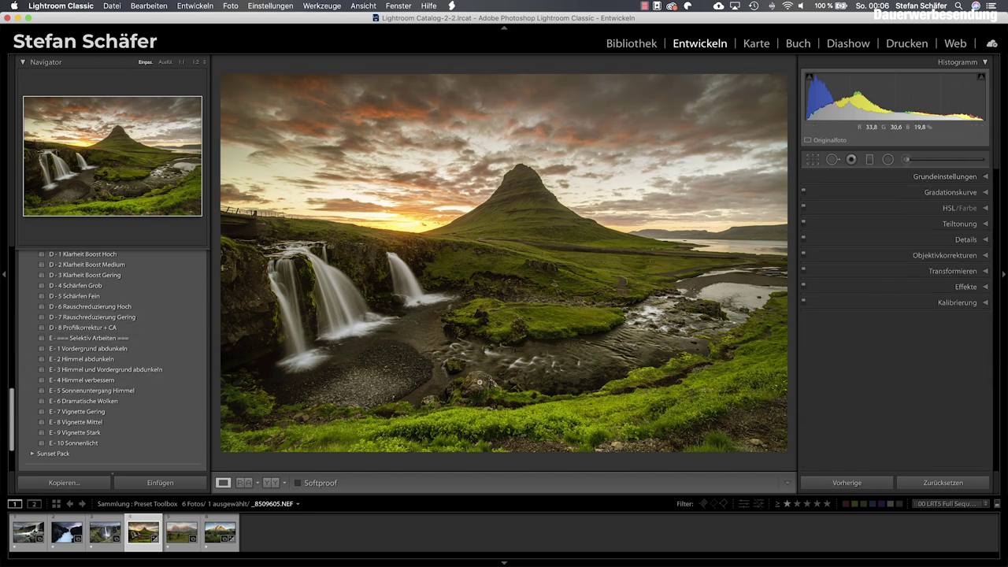
{"action": "key", "text": "backslash"}
{"action": "key", "text": "backslash"}
Step: Open canyon waterfall photo _8508219.NEF and stack presets A - 5, A - 2, A - 4 and A - 10
{"action": "left_click", "coordinate": [98, 538]}
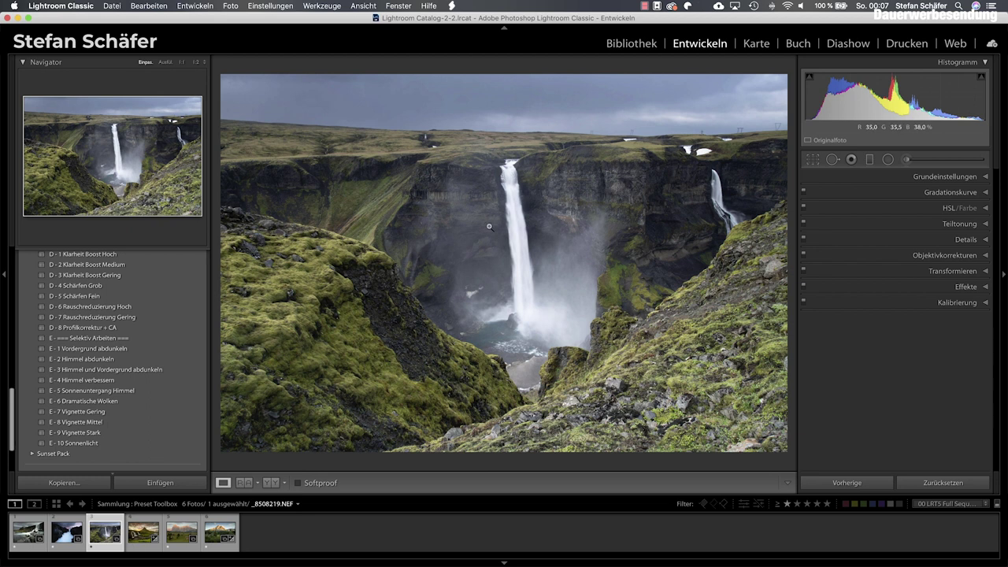
{"action": "scroll", "coordinate": [110, 339], "scroll_direction": "up", "scroll_amount": 10}
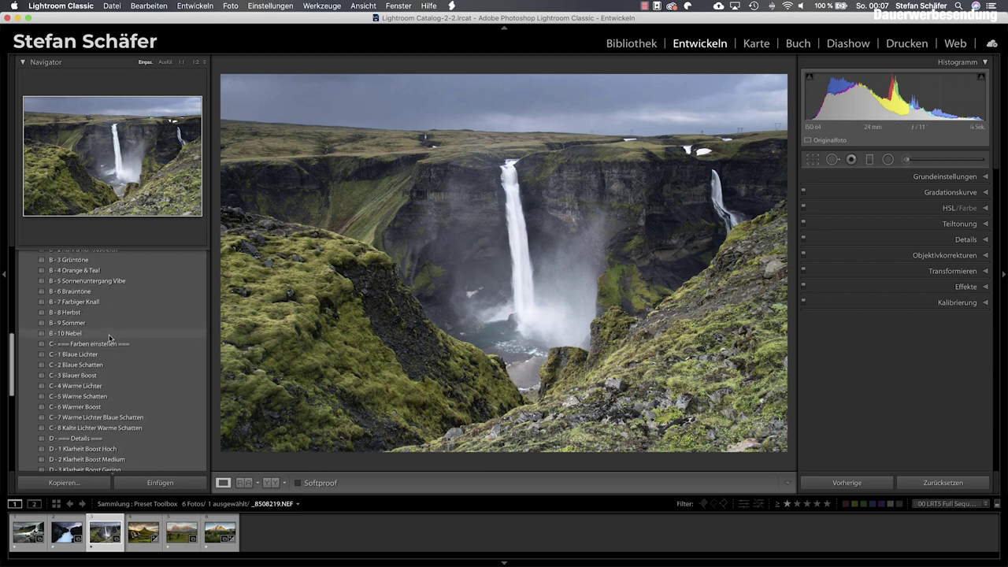
{"action": "scroll", "coordinate": [110, 339], "scroll_direction": "up", "scroll_amount": 3}
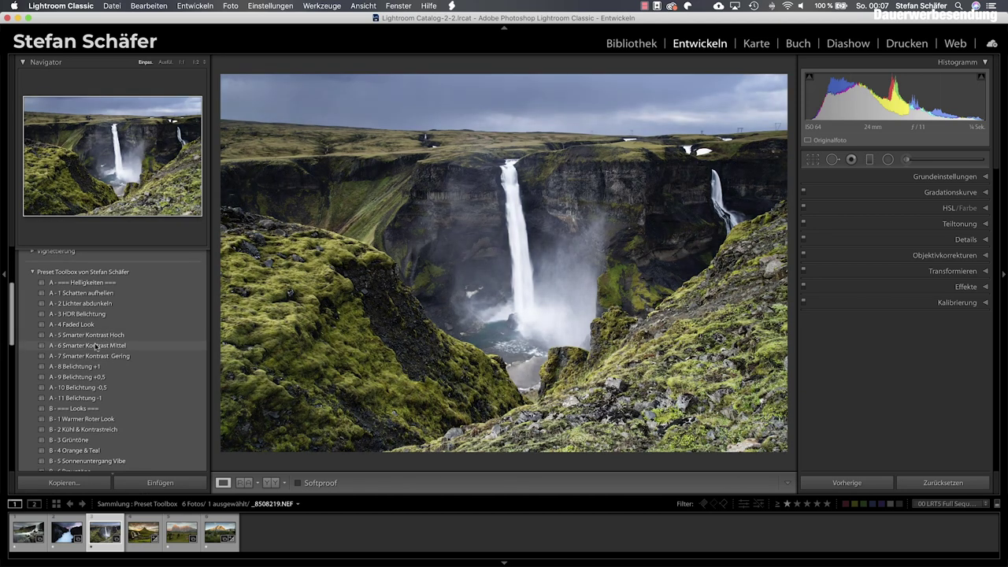
{"action": "left_click", "coordinate": [99, 335]}
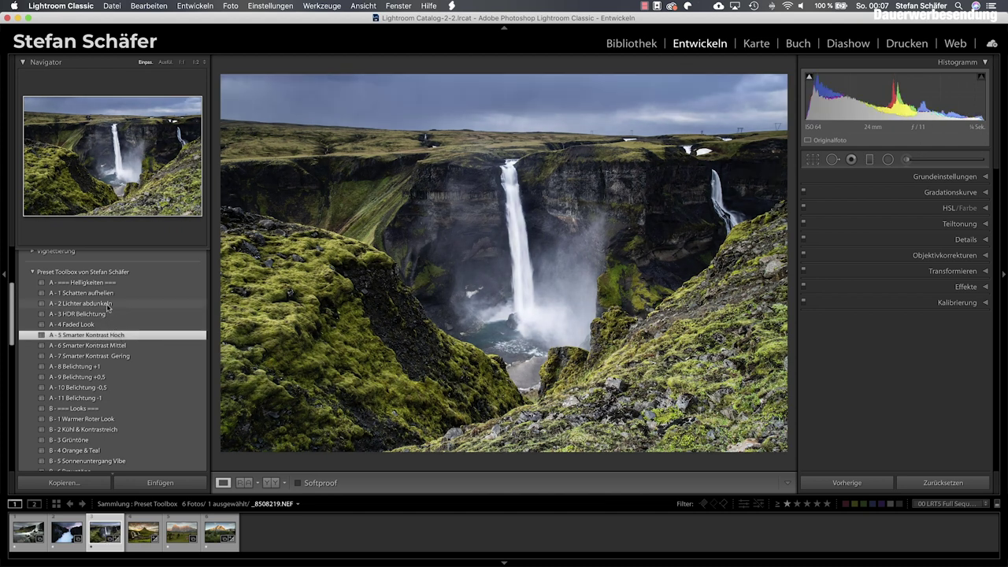
{"action": "left_click", "coordinate": [108, 306]}
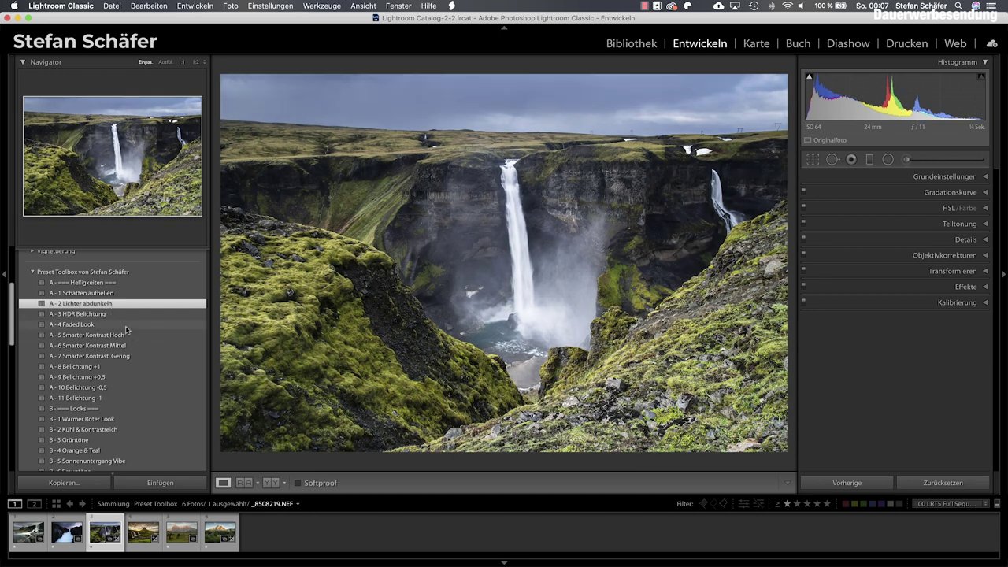
{"action": "left_click", "coordinate": [125, 326]}
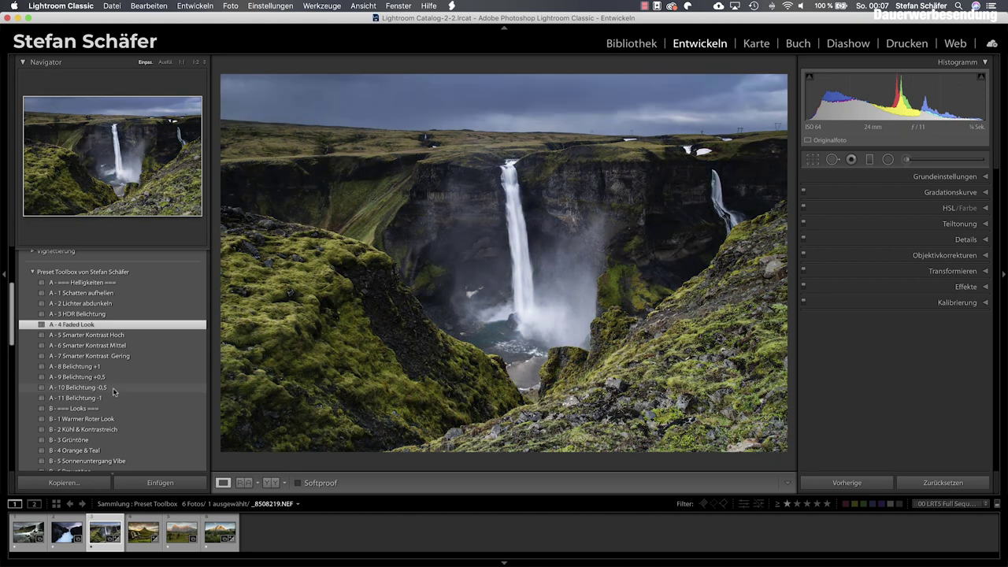
{"action": "left_click", "coordinate": [113, 388]}
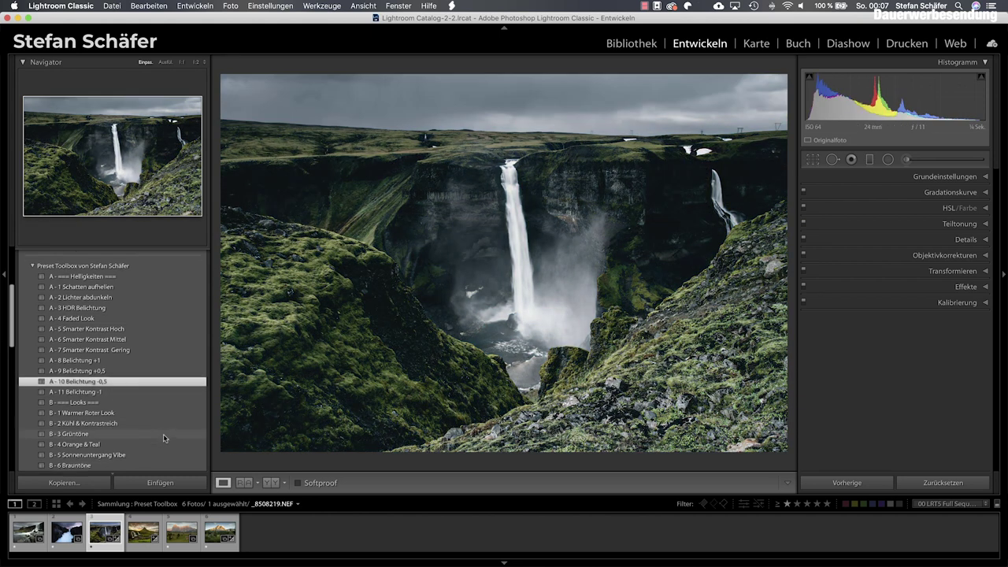
Step: Scroll to the Looks presets and apply B - 7 Farbiger Knall
{"action": "scroll", "coordinate": [163, 438], "scroll_direction": "down", "scroll_amount": 3}
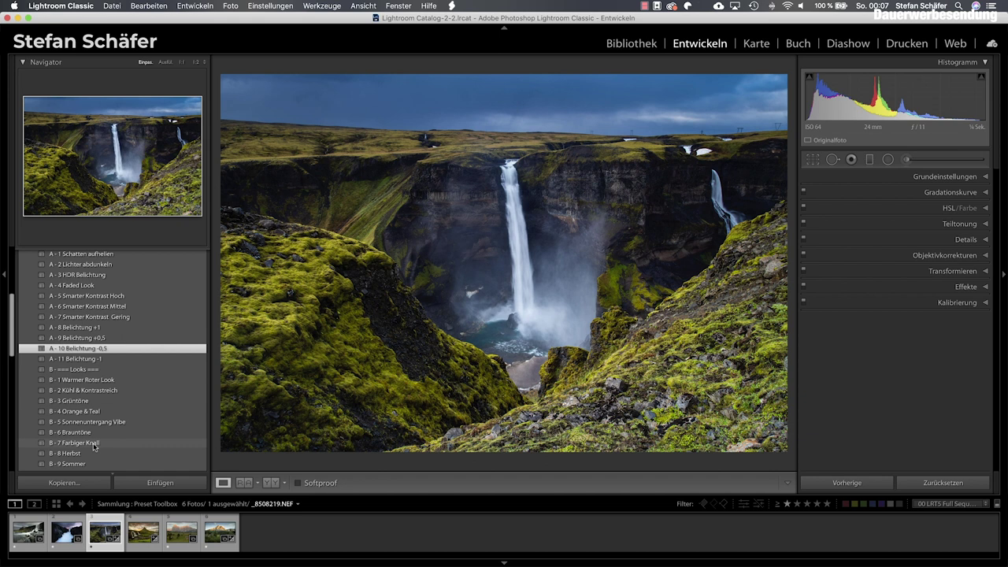
{"action": "scroll", "coordinate": [93, 445], "scroll_direction": "down", "scroll_amount": 2}
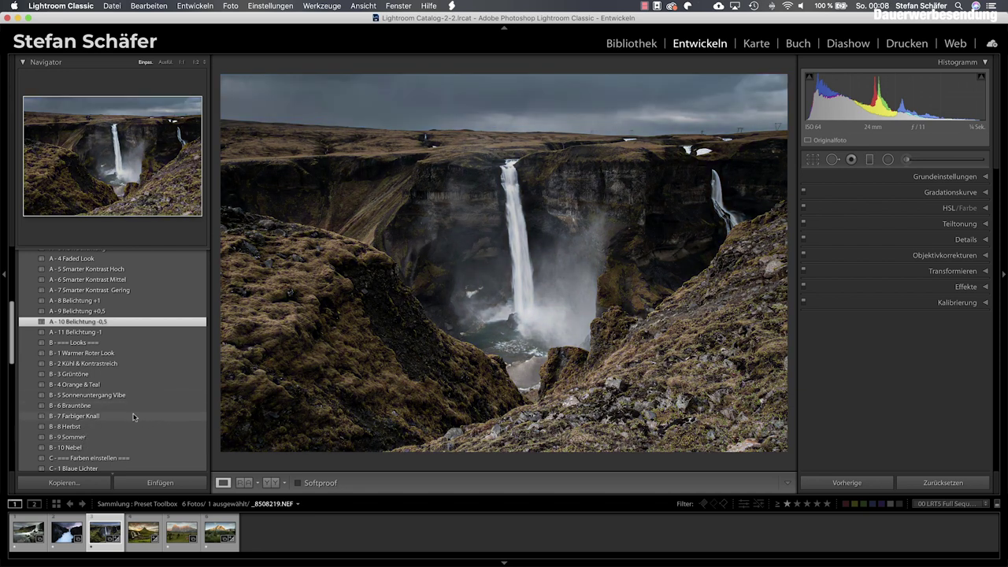
{"action": "left_click", "coordinate": [136, 416]}
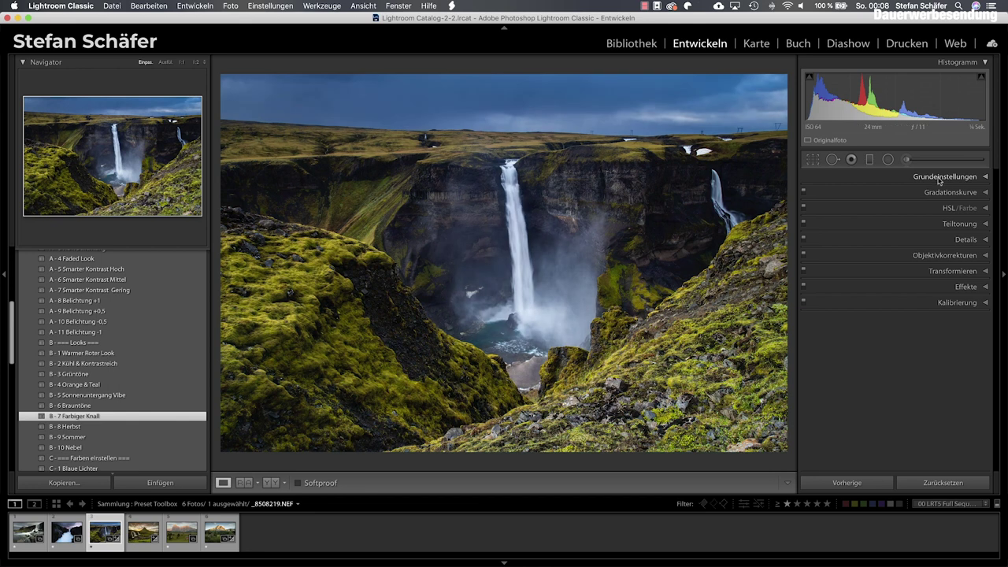
Step: Lower Vibrance from +30 to +14 and add the C - 2 Blaue Schatten preset
{"action": "left_click", "coordinate": [941, 177]}
{"action": "left_click_drag", "start_coordinate": [913, 390], "coordinate": [907, 405]}
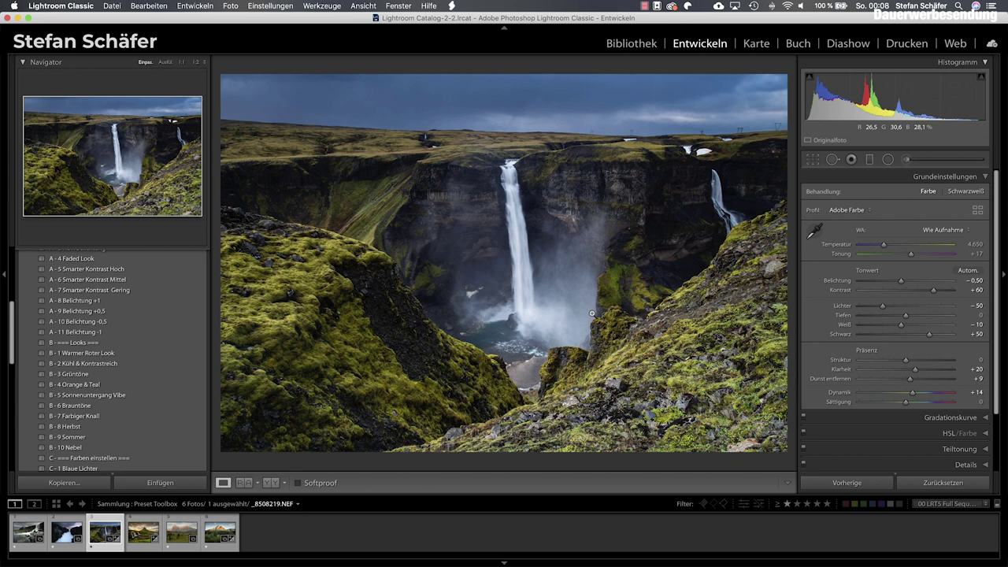
{"action": "scroll", "coordinate": [130, 370], "scroll_direction": "down", "scroll_amount": 2}
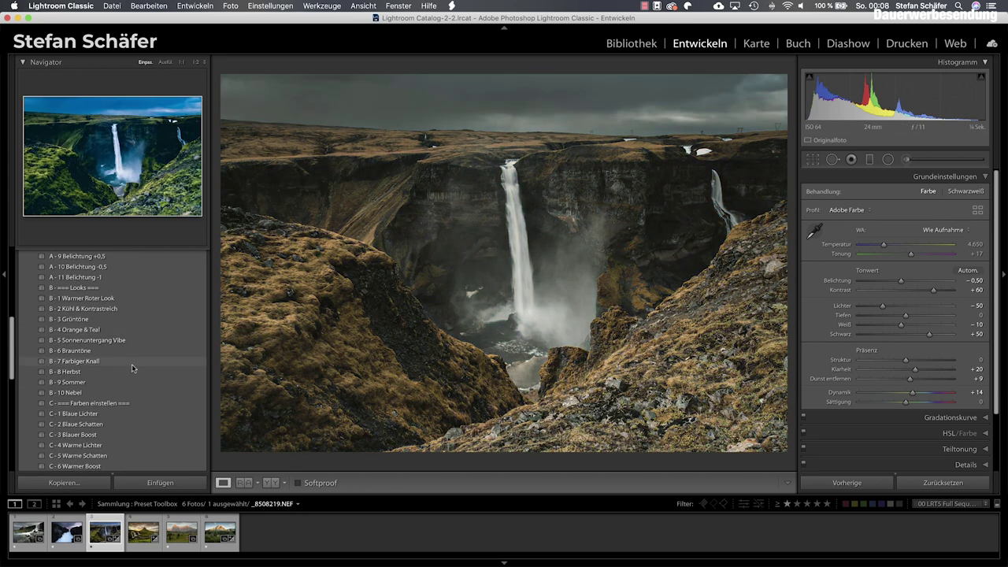
{"action": "scroll", "coordinate": [128, 386], "scroll_direction": "down", "scroll_amount": 2}
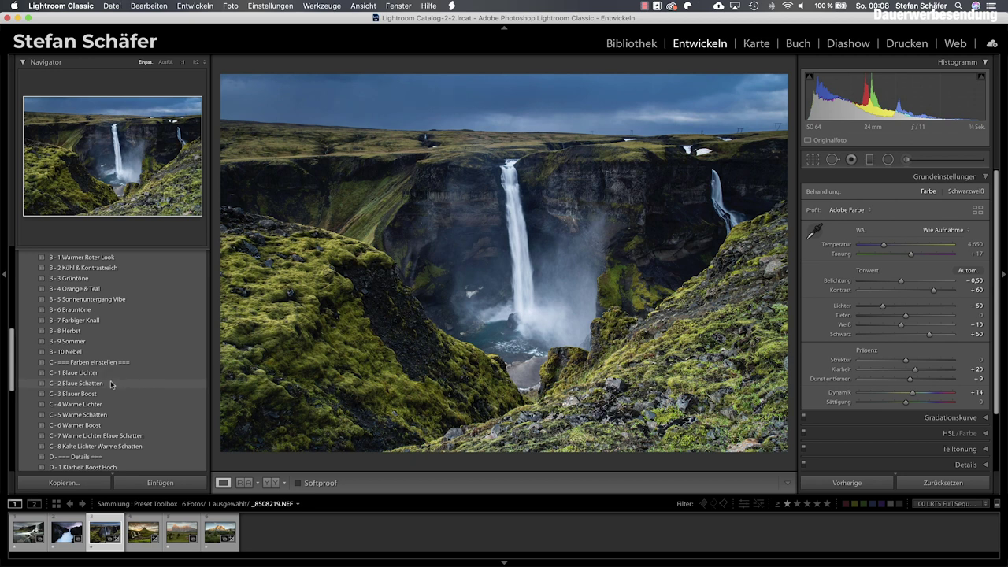
{"action": "left_click", "coordinate": [112, 383]}
Step: Add D - 2 Klarheit Boost Medium and D - 5 Schärfen Fein sharpening
{"action": "scroll", "coordinate": [113, 411], "scroll_direction": "down", "scroll_amount": 3}
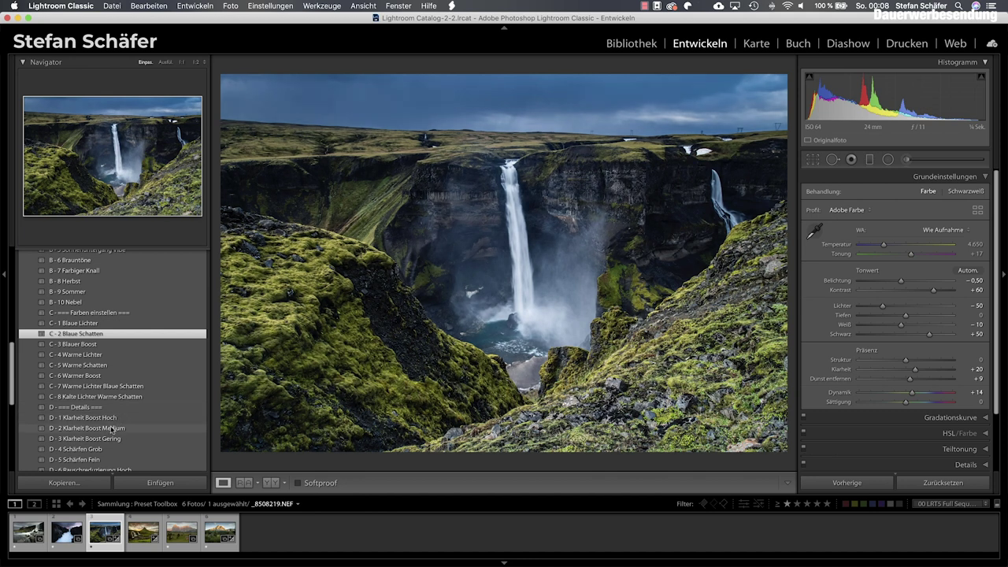
{"action": "left_click", "coordinate": [112, 429]}
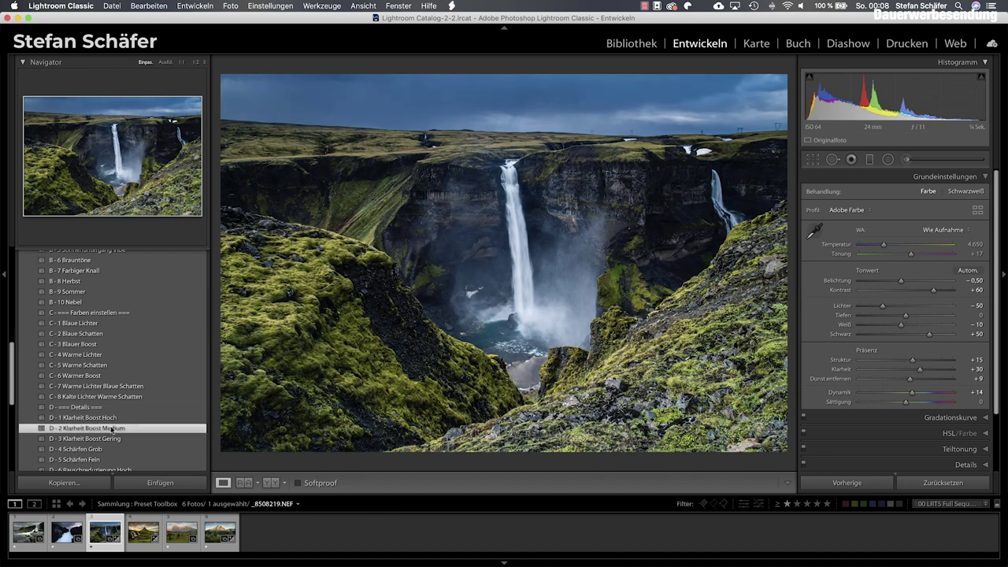
{"action": "scroll", "coordinate": [123, 430], "scroll_direction": "down", "scroll_amount": 2}
{"action": "left_click", "coordinate": [112, 432]}
{"action": "scroll", "coordinate": [147, 431], "scroll_direction": "down", "scroll_amount": 1}
{"action": "scroll", "coordinate": [147, 430], "scroll_direction": "down", "scroll_amount": 2}
{"action": "scroll", "coordinate": [147, 431], "scroll_direction": "down", "scroll_amount": 1}
{"action": "scroll", "coordinate": [148, 430], "scroll_direction": "down", "scroll_amount": 3}
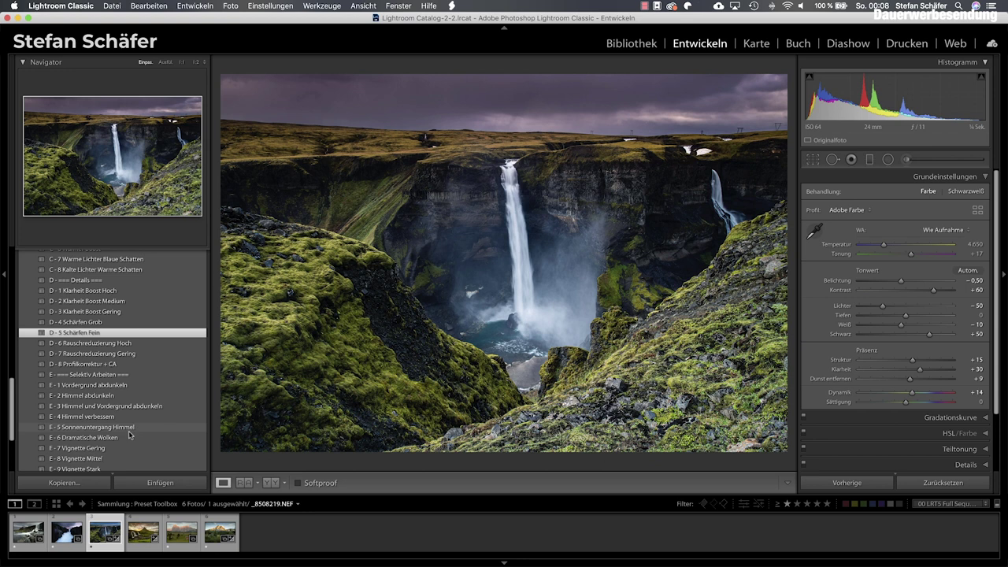
Step: Add E - 1 Vordergrund abdunkeln and E - 7 Vignette Gering, then toggle the before/after view
{"action": "left_click", "coordinate": [126, 385]}
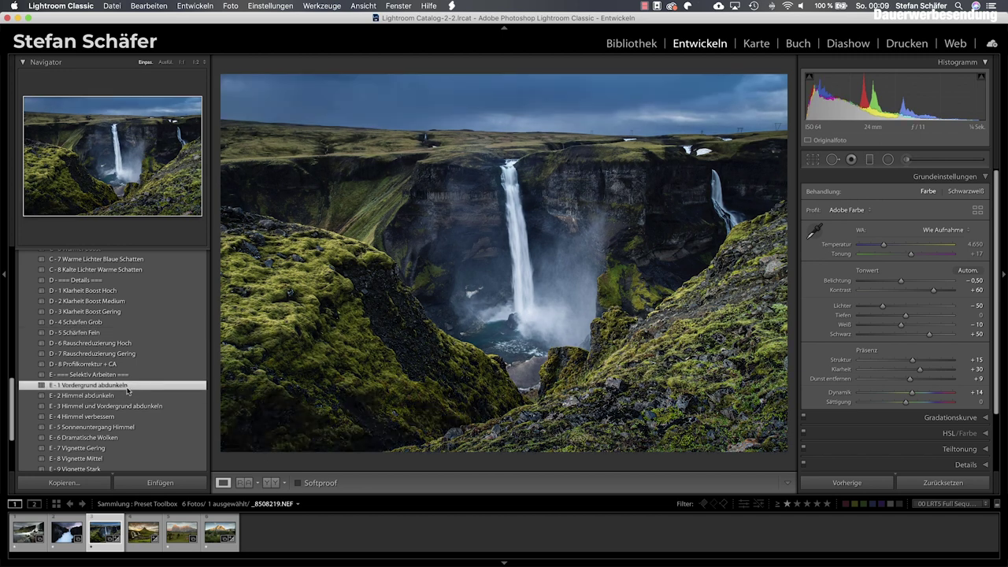
{"action": "scroll", "coordinate": [149, 397], "scroll_direction": "down", "scroll_amount": 2}
{"action": "scroll", "coordinate": [149, 405], "scroll_direction": "down", "scroll_amount": 1}
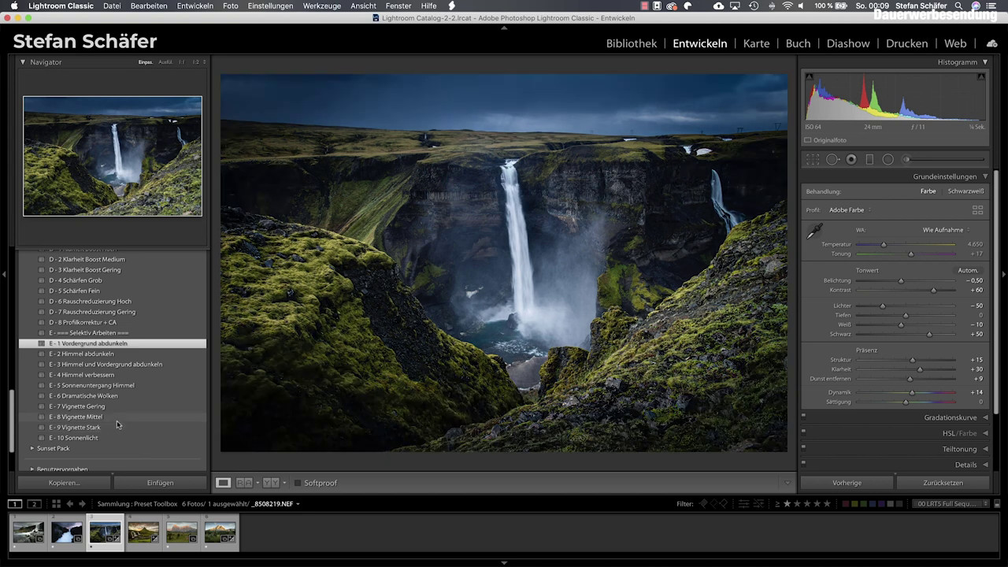
{"action": "left_click", "coordinate": [110, 407]}
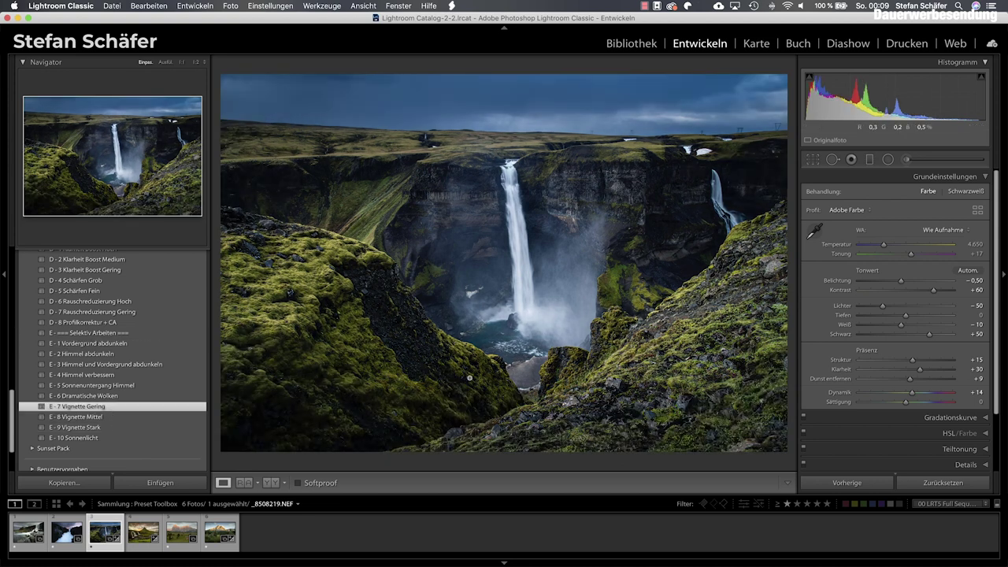
{"action": "key", "text": "backslash"}
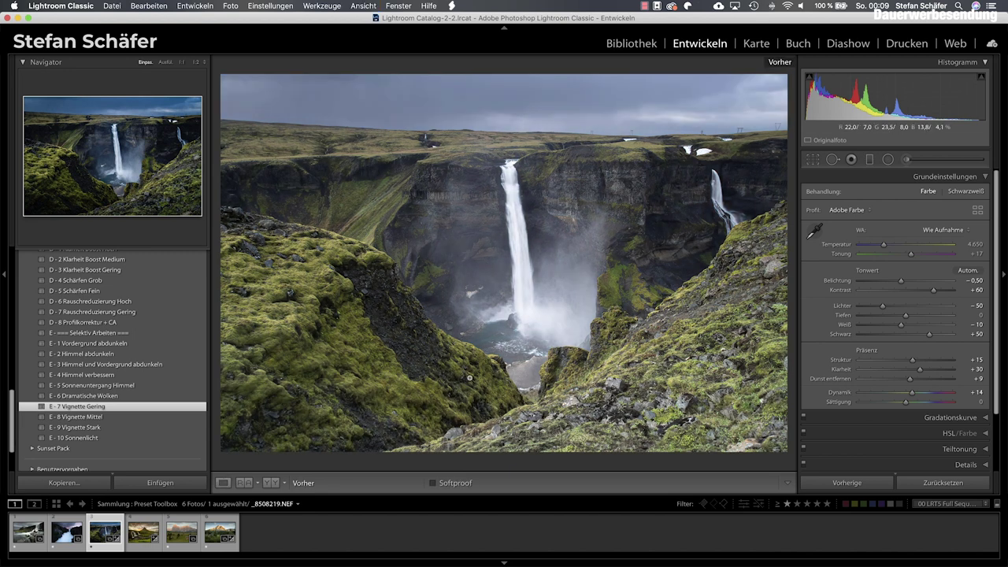
{"action": "key", "text": "backslash"}
{"action": "key", "text": "backslash"}
{"action": "key", "text": "backslash"}
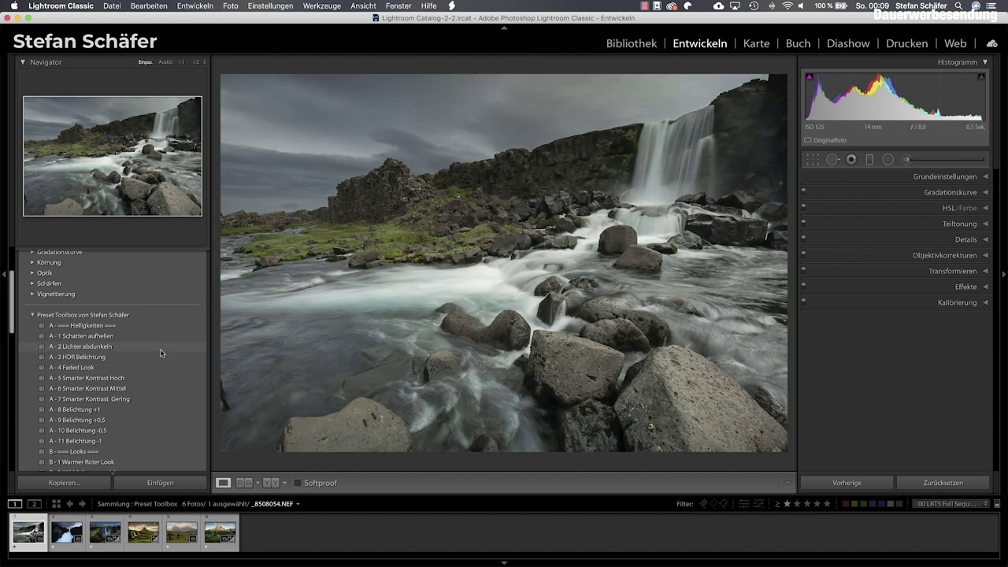
Step: Stack A - 2 Lichter abdunkeln, A - 4 Faded Look, A - 5 Smarter Kontrast Hoch and A - 10 Belichtung -0,5
{"action": "left_click", "coordinate": [160, 348]}
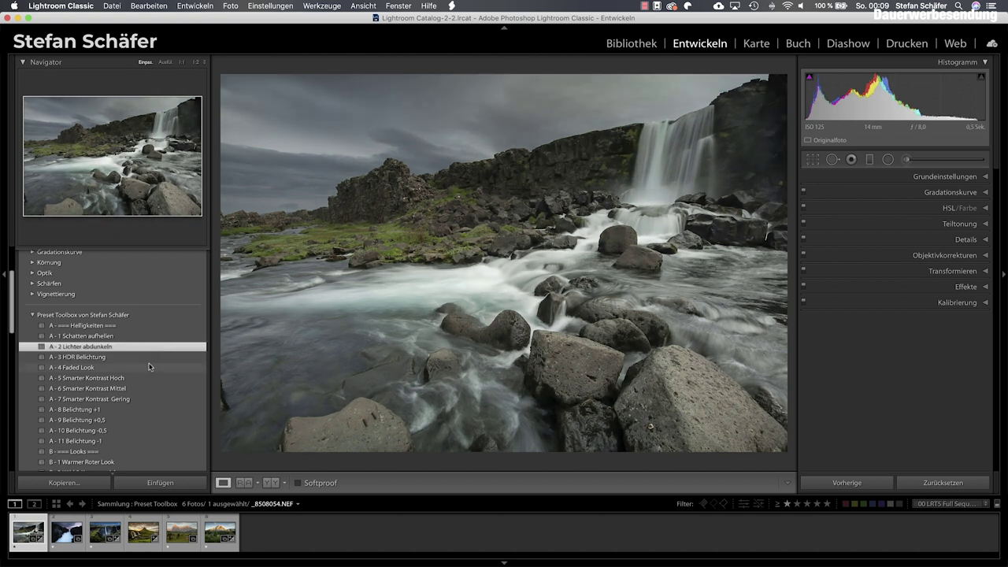
{"action": "left_click", "coordinate": [150, 368]}
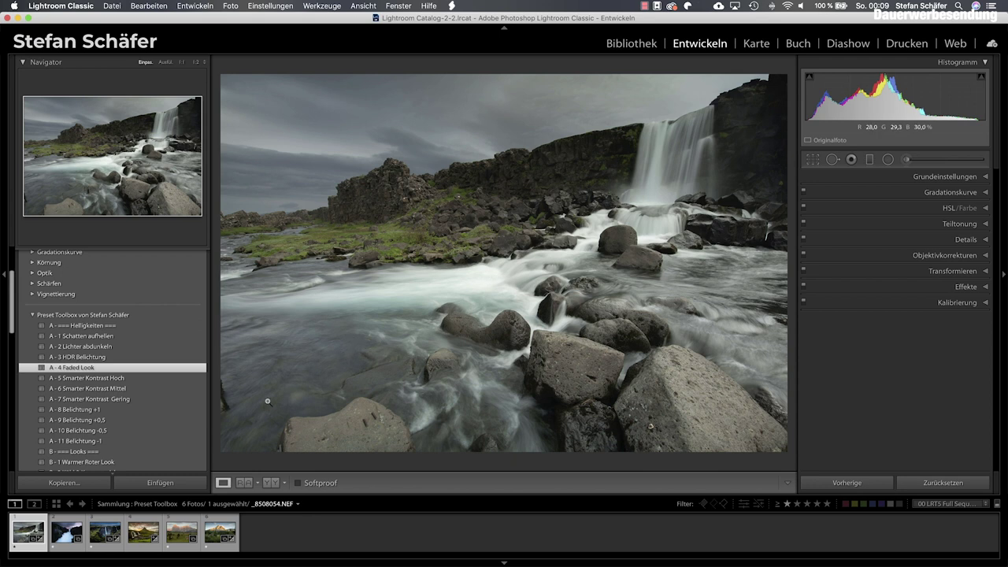
{"action": "left_click", "coordinate": [174, 381]}
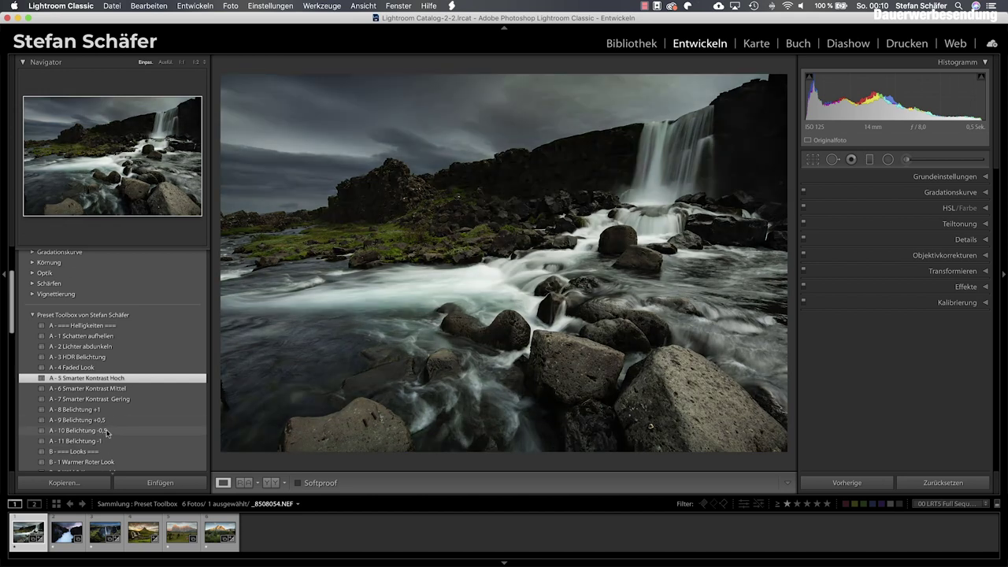
{"action": "left_click", "coordinate": [107, 432]}
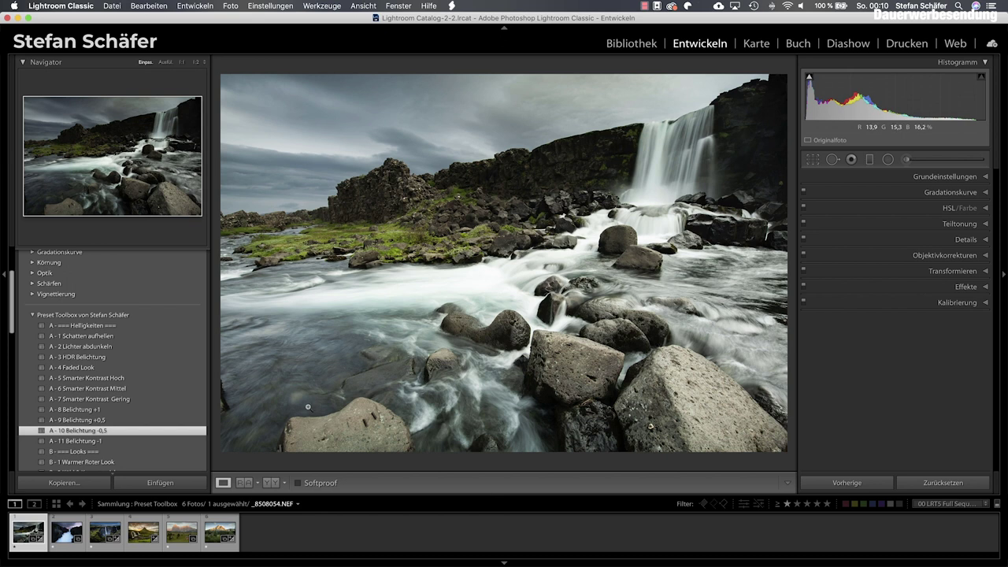
Step: Scroll down the Preset Toolbox list to preview the Looks presets
{"action": "scroll", "coordinate": [104, 435], "scroll_direction": "down", "scroll_amount": 2}
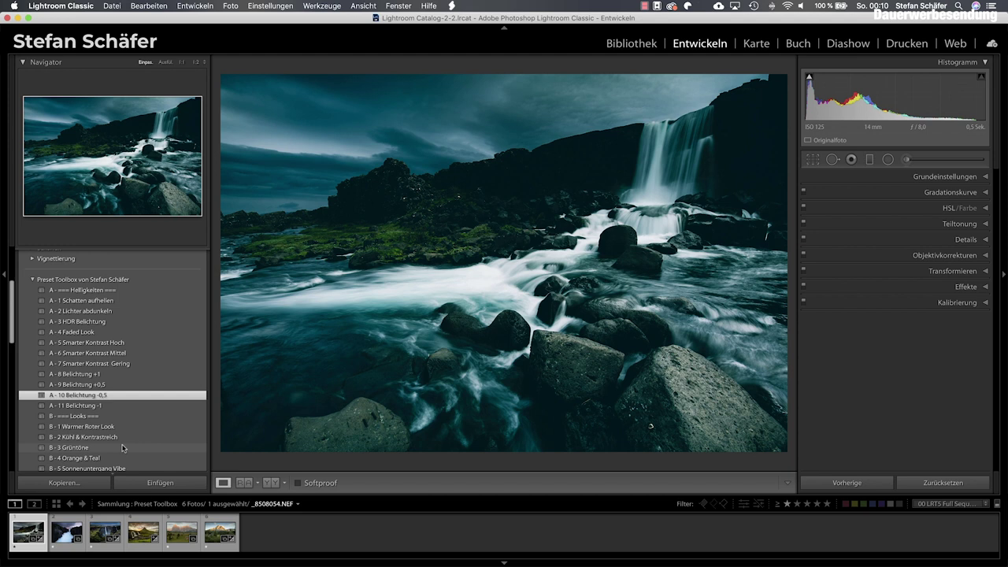
{"action": "scroll", "coordinate": [126, 445], "scroll_direction": "down", "scroll_amount": 2}
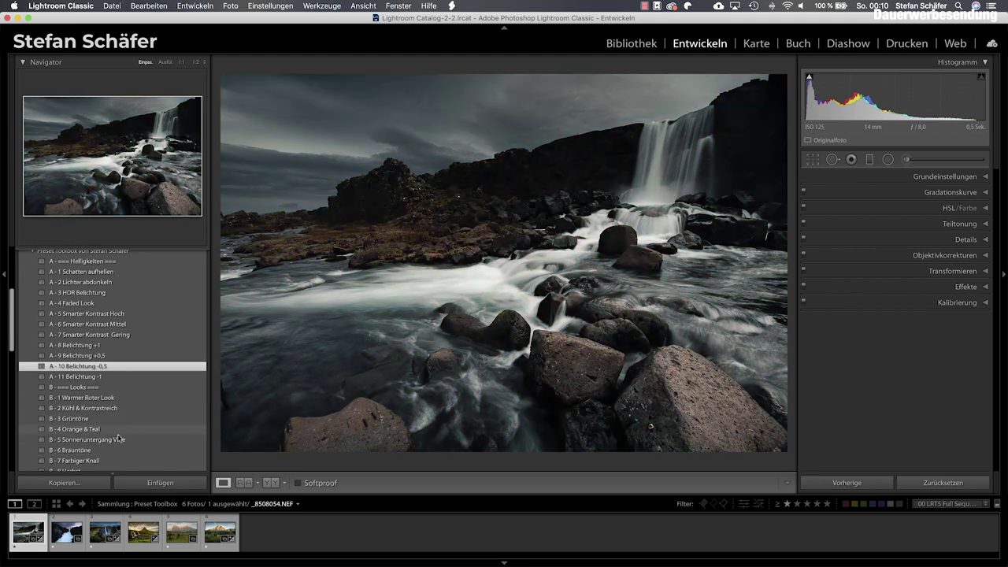
{"action": "scroll", "coordinate": [117, 438], "scroll_direction": "down", "scroll_amount": 2}
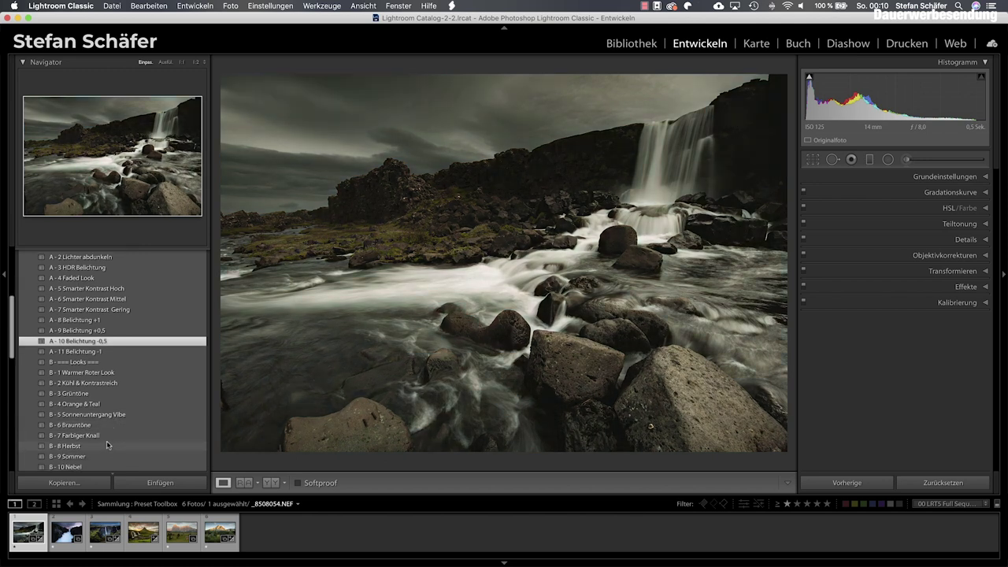
{"action": "scroll", "coordinate": [107, 441], "scroll_direction": "down", "scroll_amount": 1}
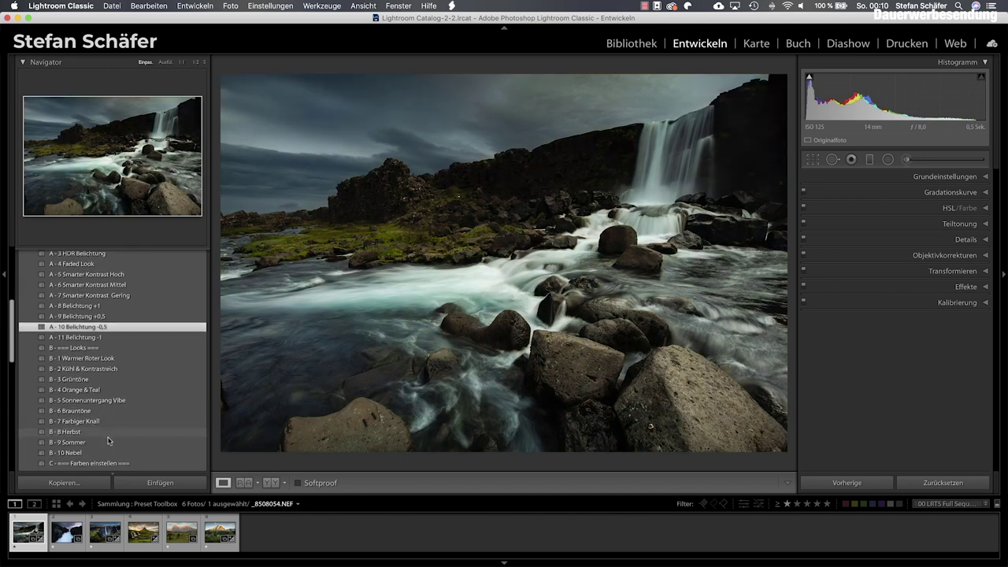
{"action": "scroll", "coordinate": [102, 435], "scroll_direction": "down", "scroll_amount": 2}
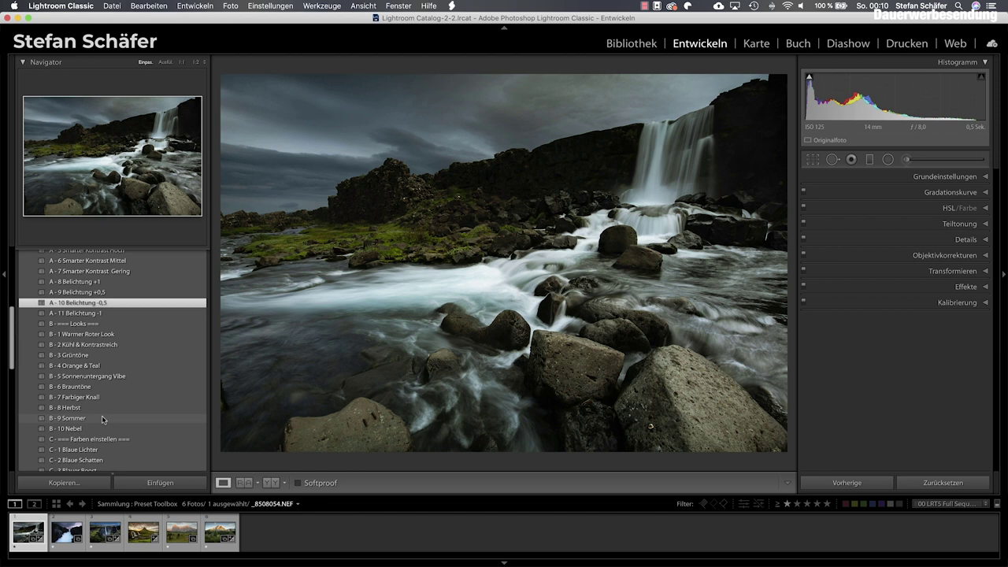
Step: Add B - 9 Sommer, C - 2 Blaue Schatten and D - 3 Klarheit Boost Gering presets
{"action": "left_click", "coordinate": [102, 419]}
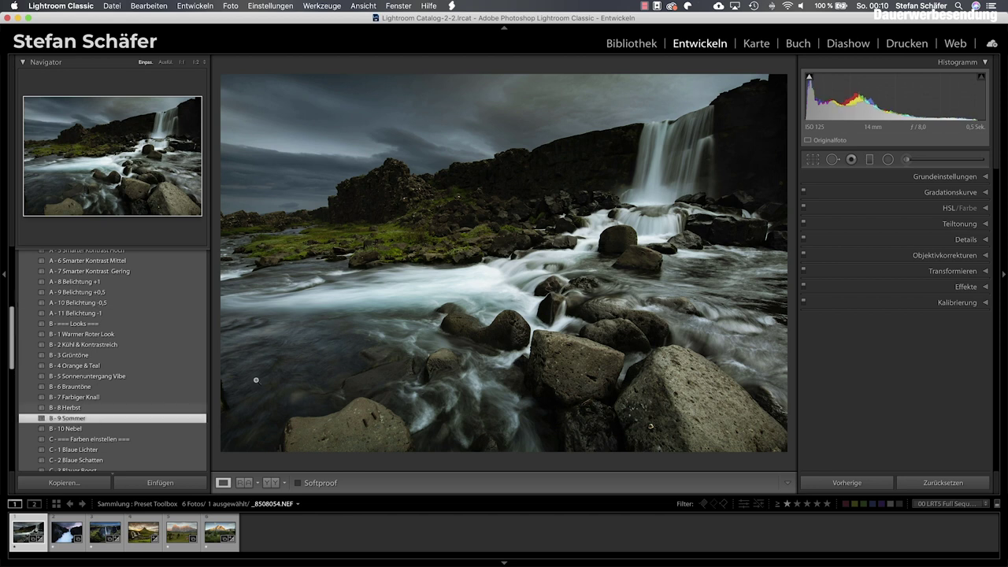
{"action": "scroll", "coordinate": [113, 425], "scroll_direction": "down", "scroll_amount": 1}
{"action": "scroll", "coordinate": [114, 423], "scroll_direction": "down", "scroll_amount": 1}
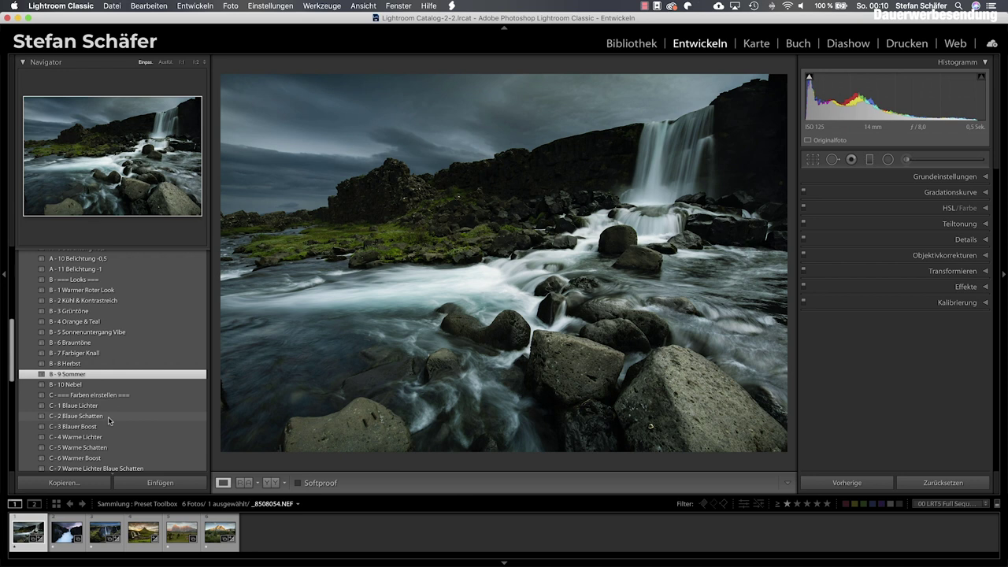
{"action": "left_click", "coordinate": [108, 420]}
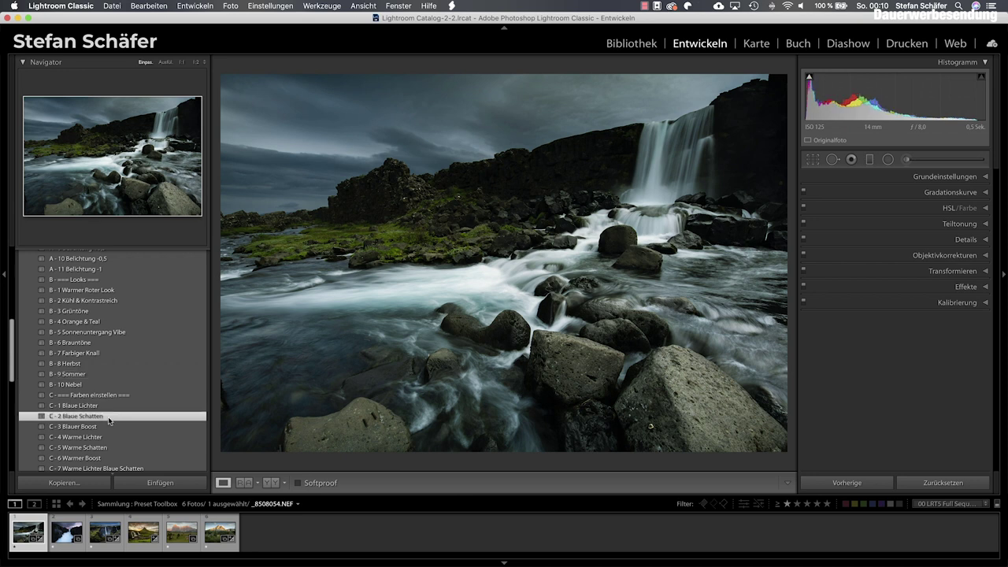
{"action": "scroll", "coordinate": [110, 423], "scroll_direction": "down", "scroll_amount": 1}
{"action": "scroll", "coordinate": [111, 423], "scroll_direction": "down", "scroll_amount": 1}
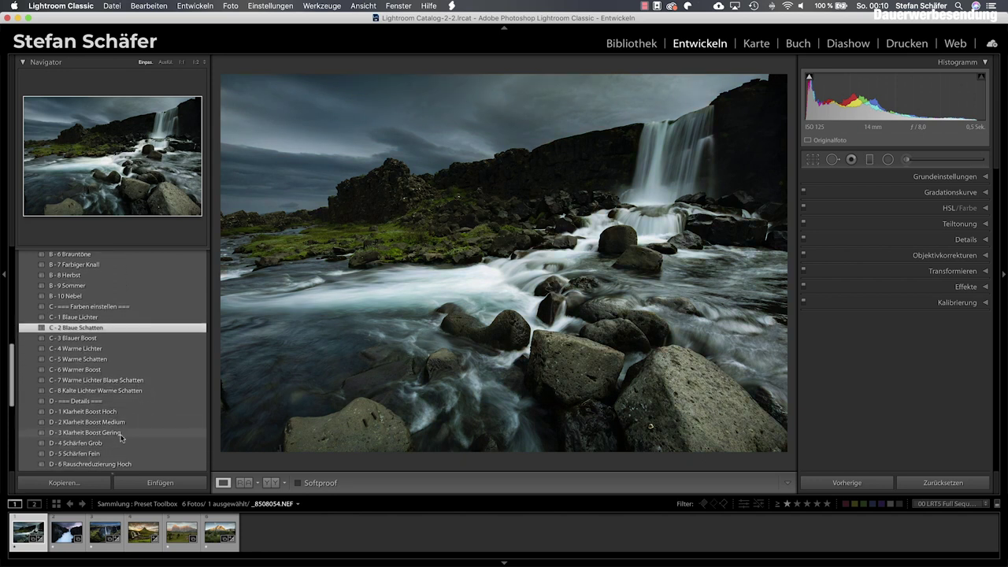
{"action": "left_click", "coordinate": [120, 436]}
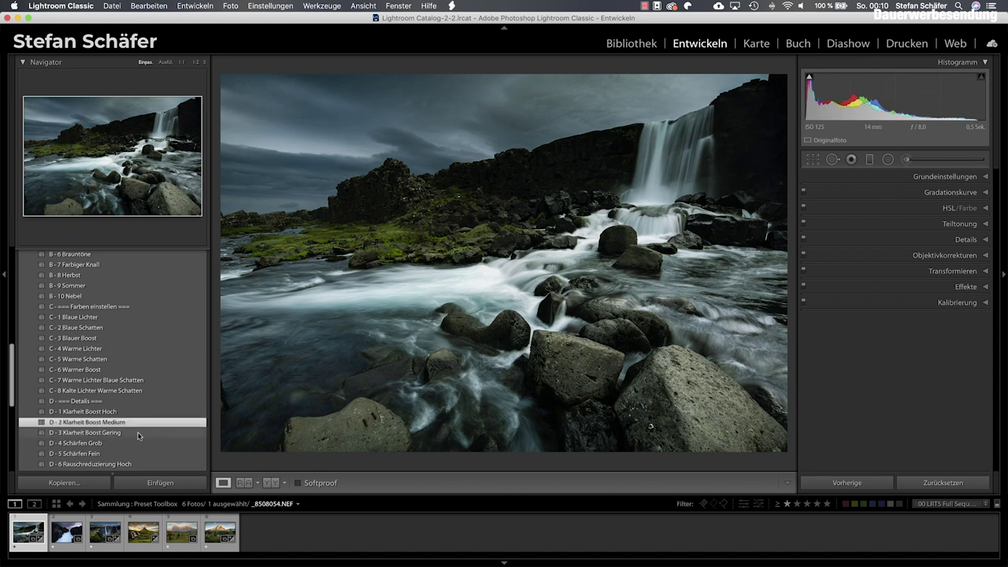
Step: Apply D-8 Profilkorrektur + CA lens correction and D-7 Rauschreduzierung Gering noise reduction
{"action": "scroll", "coordinate": [139, 433], "scroll_direction": "down", "scroll_amount": 1}
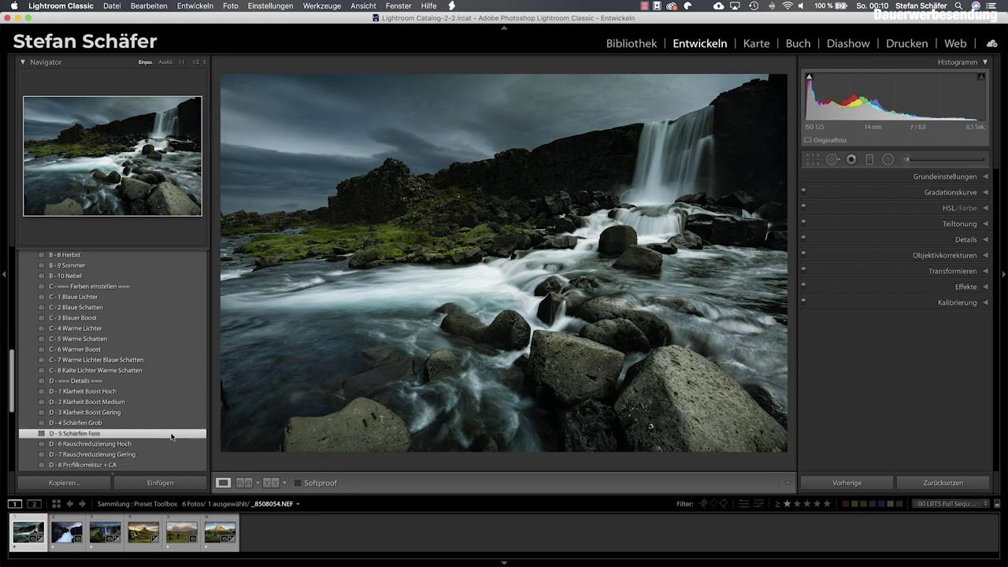
{"action": "scroll", "coordinate": [118, 439], "scroll_direction": "down", "scroll_amount": 2}
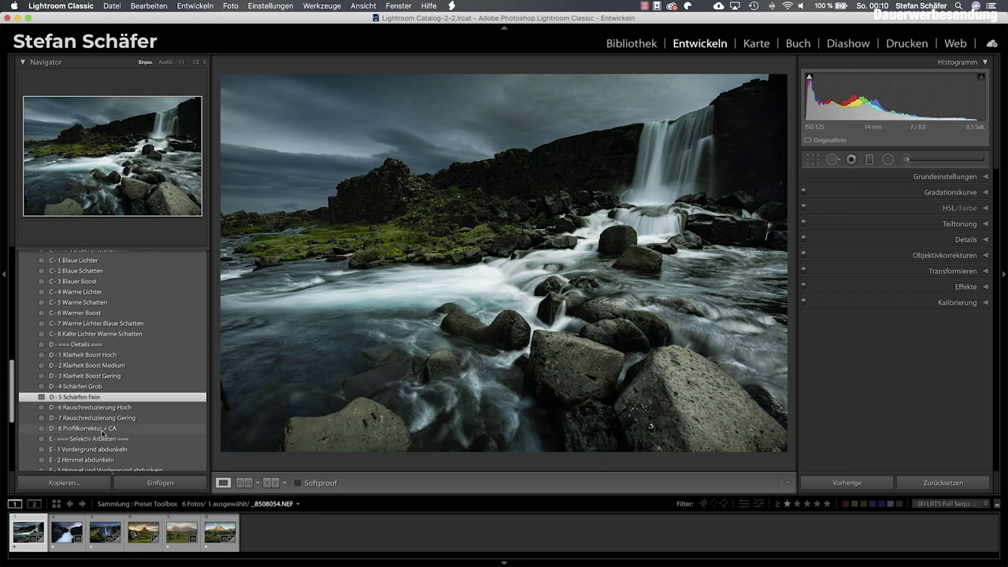
{"action": "left_click", "coordinate": [102, 429]}
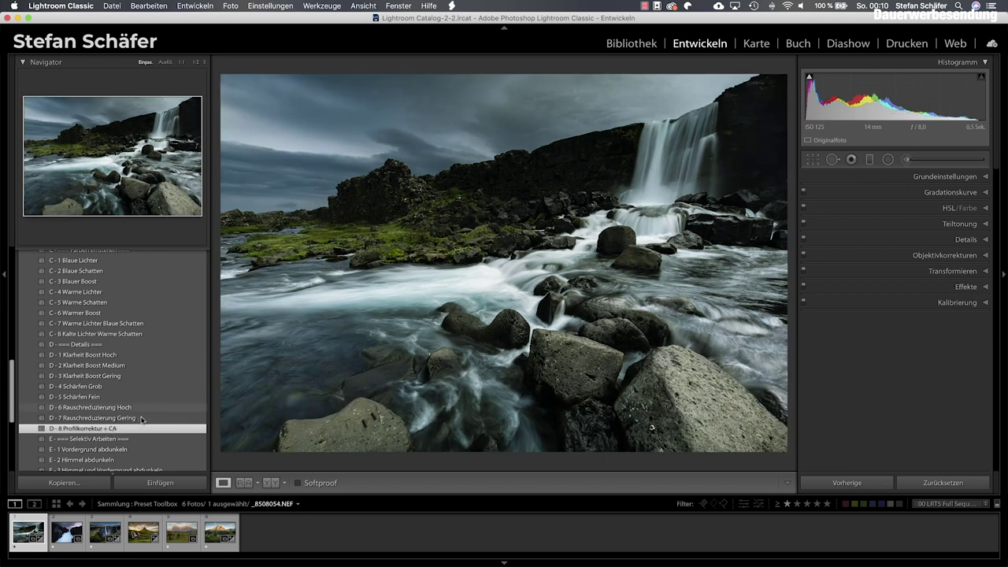
{"action": "left_click", "coordinate": [138, 420]}
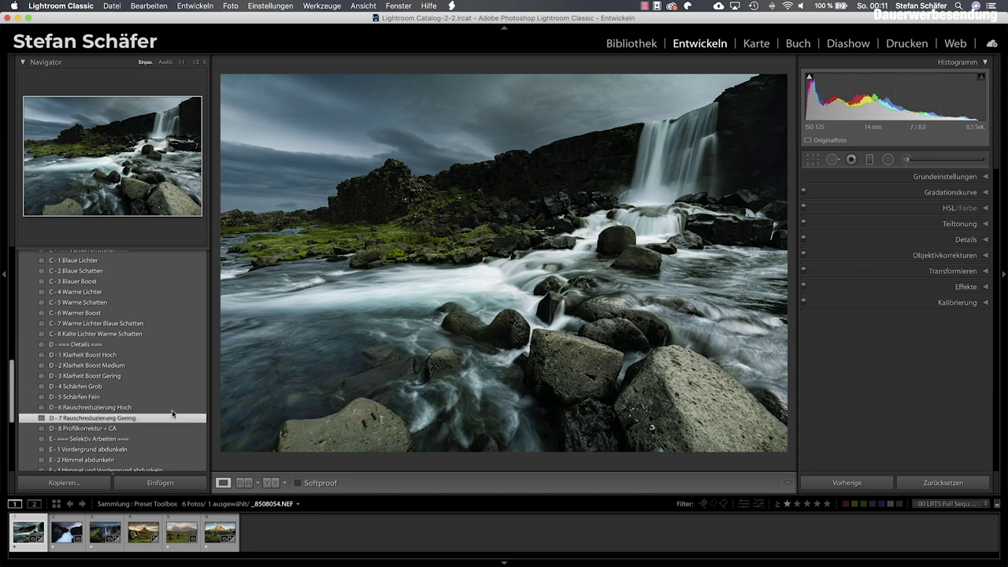
Step: Add E-1 Vordergrund abdunkeln and E-7 Vignette Gering, then compare with the original
{"action": "scroll", "coordinate": [158, 422], "scroll_direction": "down", "scroll_amount": 2}
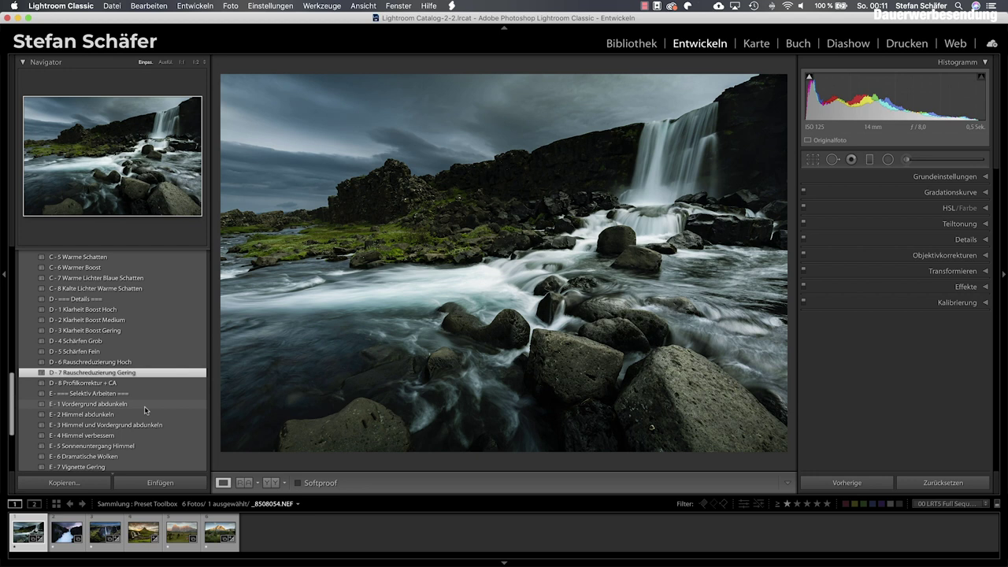
{"action": "scroll", "coordinate": [145, 409], "scroll_direction": "down", "scroll_amount": 1}
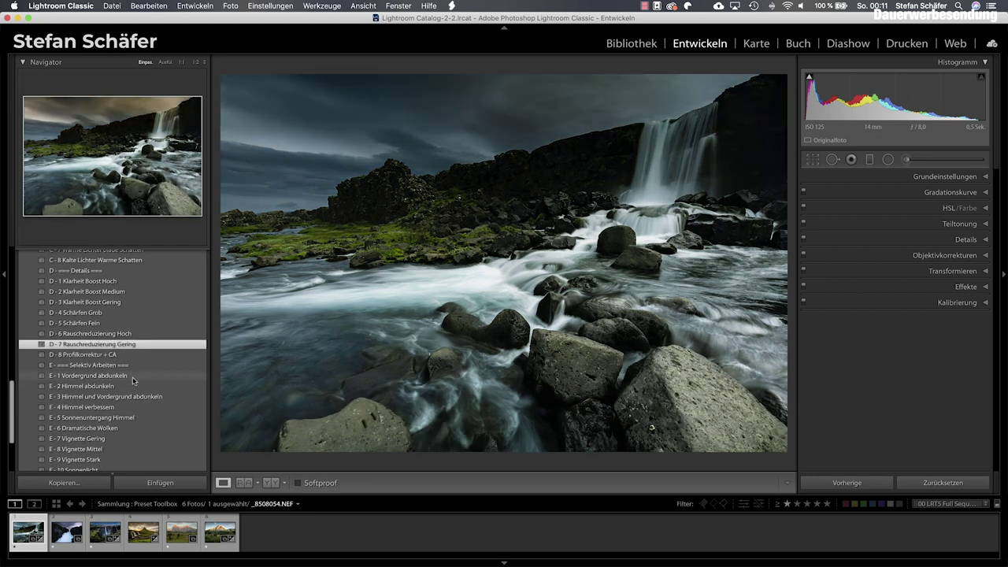
{"action": "left_click", "coordinate": [132, 377]}
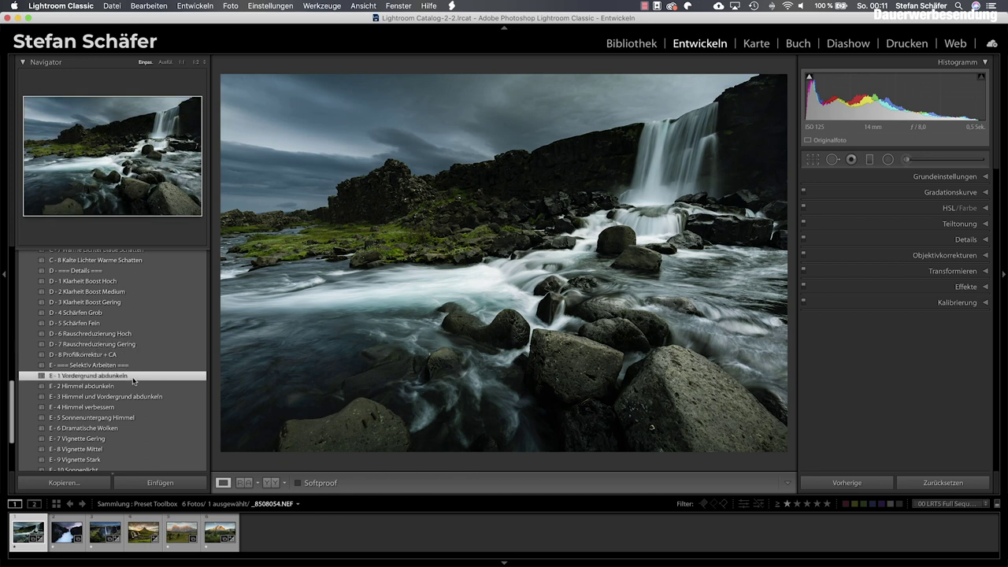
{"action": "left_click", "coordinate": [115, 441]}
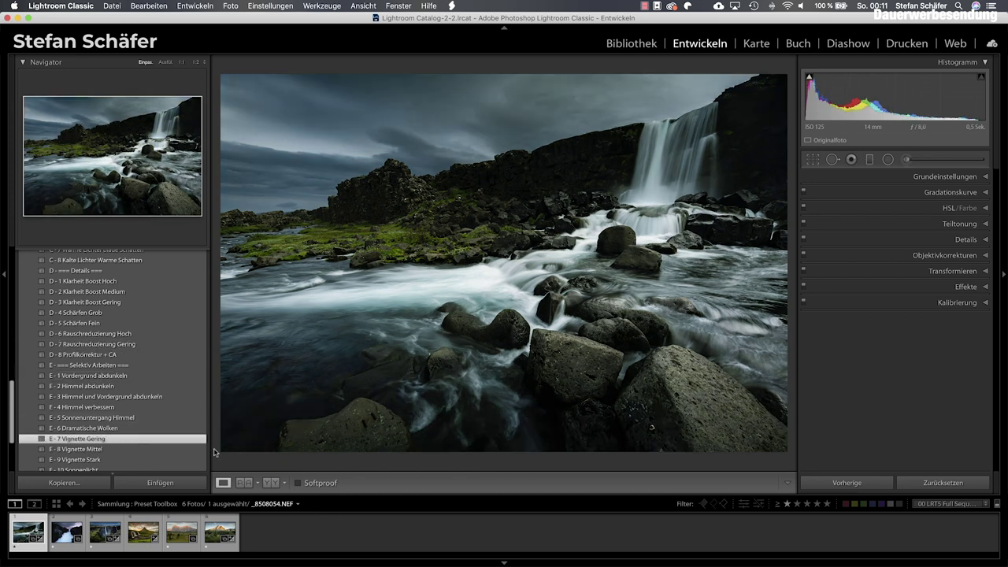
{"action": "scroll", "coordinate": [156, 429], "scroll_direction": "down", "scroll_amount": 2}
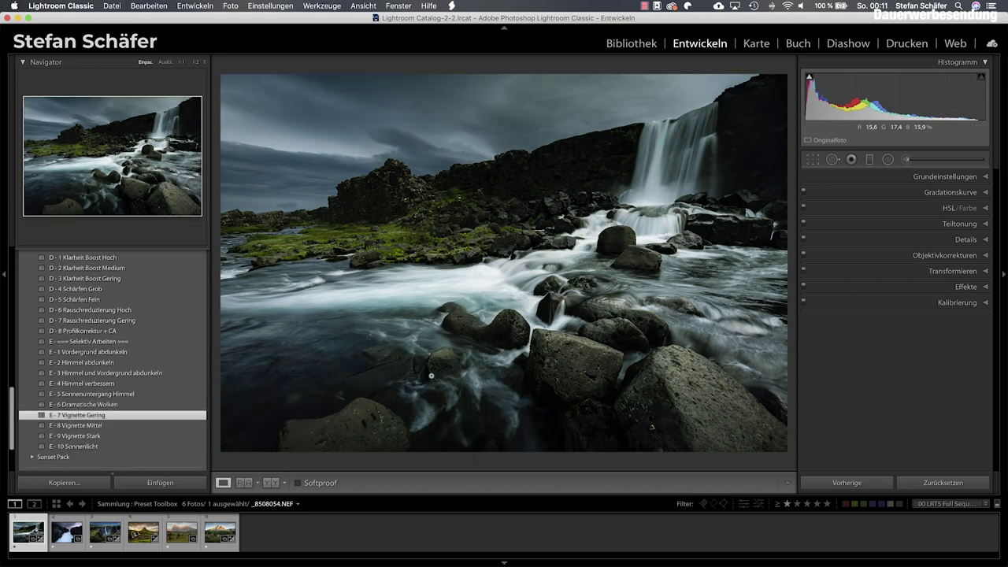
{"action": "key", "text": "backslash"}
{"action": "key", "text": "backslash"}
{"action": "key", "text": "backslash"}
{"action": "key", "text": "backslash"}
{"action": "key", "text": "backslash"}
{"action": "key", "text": "backslash"}
Step: Switch to the canyon waterfall photo with the Presets panel scrolled to the top
{"action": "left_click", "coordinate": [57, 536]}
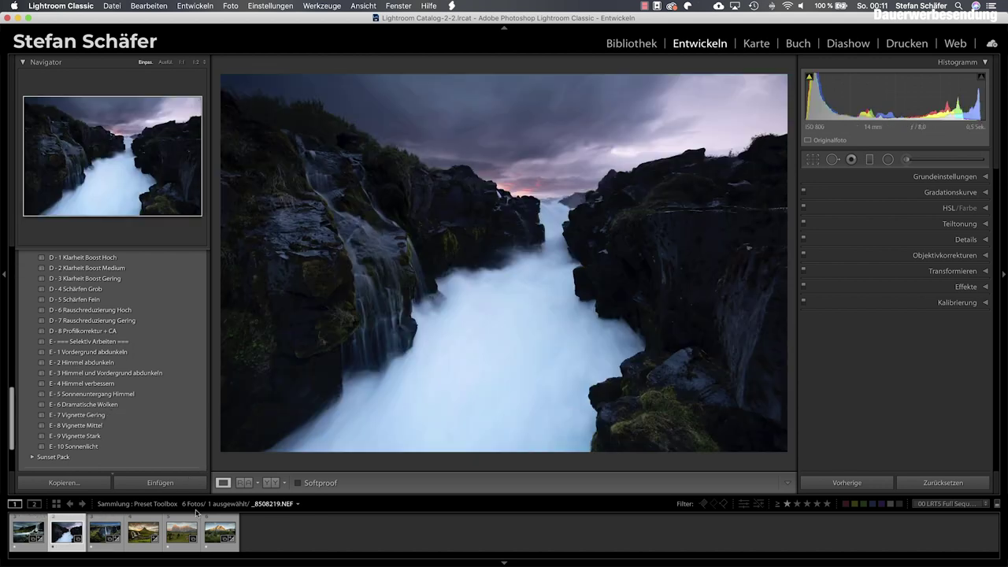
{"action": "scroll", "coordinate": [149, 332], "scroll_direction": "up", "scroll_amount": 3}
{"action": "scroll", "coordinate": [150, 327], "scroll_direction": "up", "scroll_amount": 3}
{"action": "scroll", "coordinate": [151, 326], "scroll_direction": "up", "scroll_amount": 4}
{"action": "scroll", "coordinate": [151, 326], "scroll_direction": "up", "scroll_amount": 4}
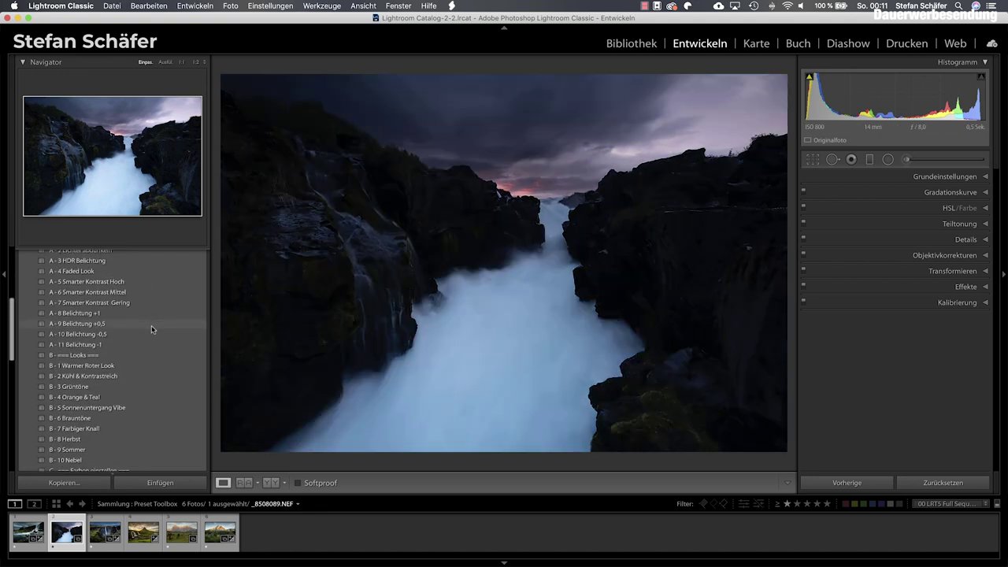
{"action": "scroll", "coordinate": [151, 325], "scroll_direction": "up", "scroll_amount": 2}
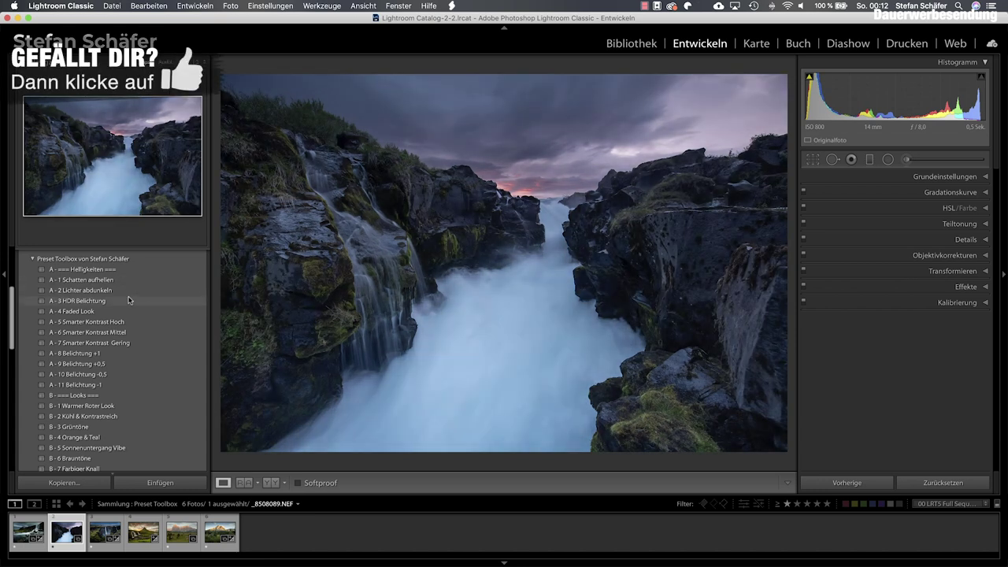
Step: Apply the A-3 HDR Belichtung, A-10 Belichtung -0,5 and A-7 Smarter Kontrast Gering presets
{"action": "left_click", "coordinate": [130, 301]}
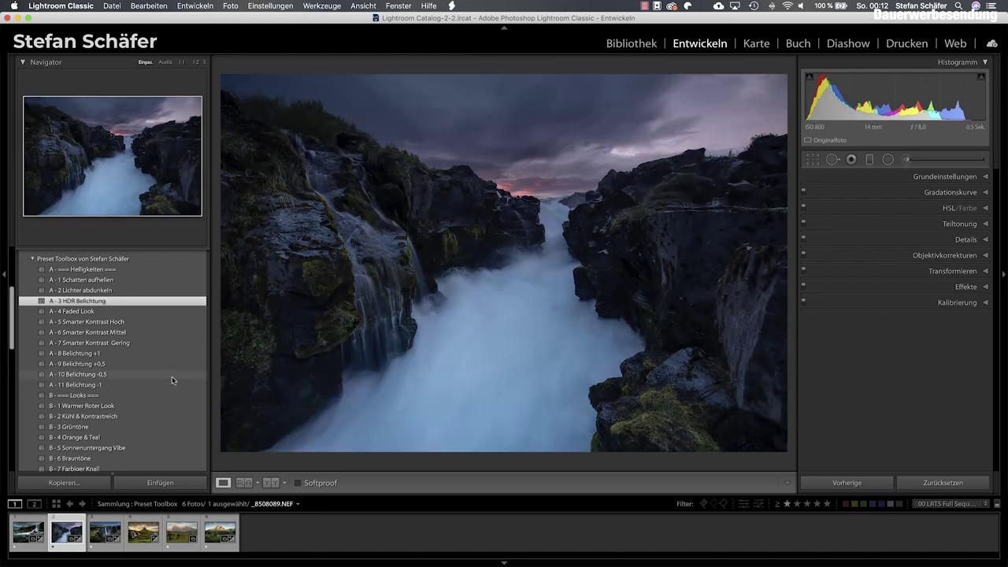
{"action": "left_click", "coordinate": [172, 377]}
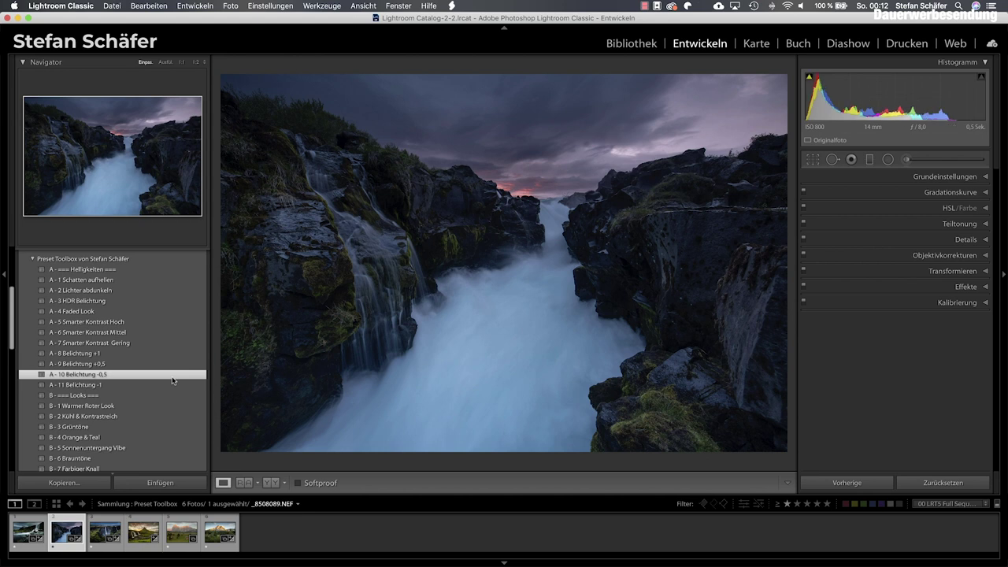
{"action": "scroll", "coordinate": [171, 382], "scroll_direction": "down", "scroll_amount": 2}
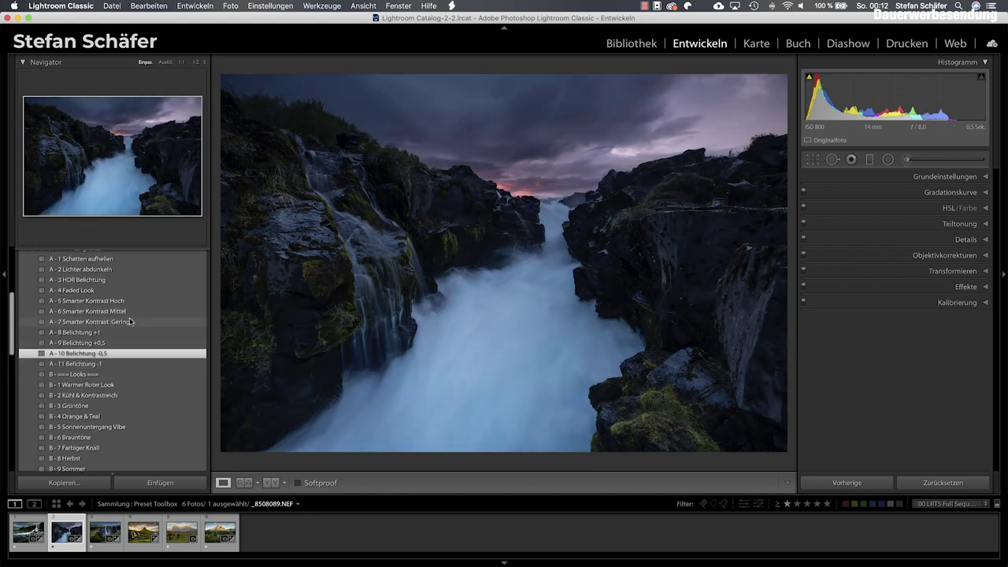
{"action": "left_click", "coordinate": [131, 321]}
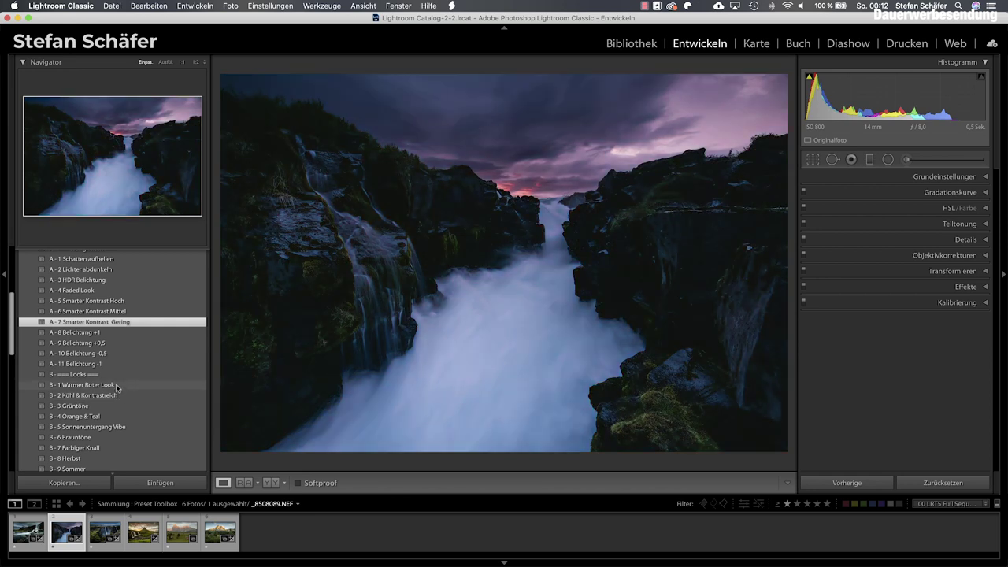
{"action": "scroll", "coordinate": [121, 387], "scroll_direction": "down", "scroll_amount": 1}
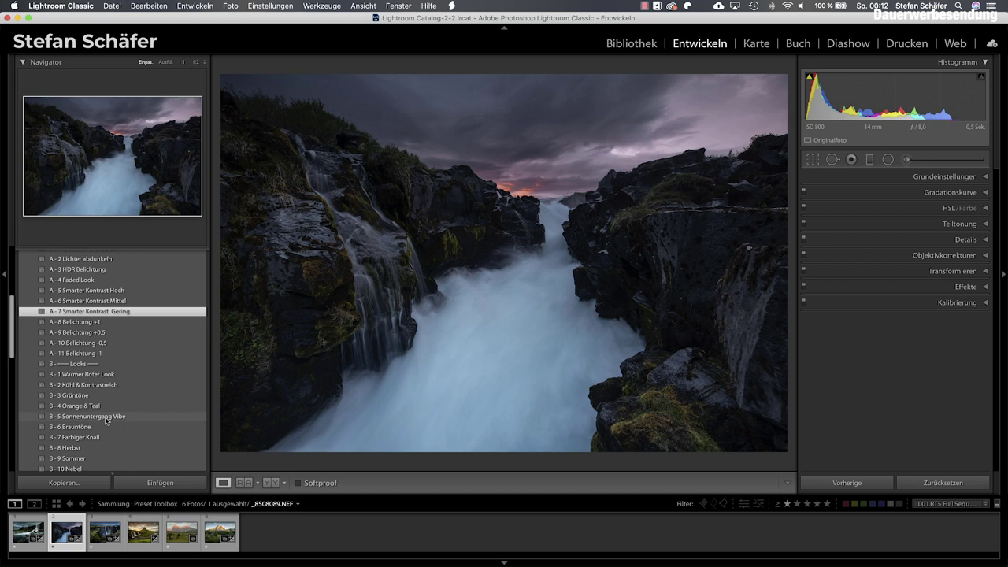
Step: Stack the B-5 Sonnenuntergang Vibe look and C-5 Warme Schatten presets on the waterfall
{"action": "left_click", "coordinate": [106, 417]}
{"action": "scroll", "coordinate": [140, 419], "scroll_direction": "down", "scroll_amount": 3}
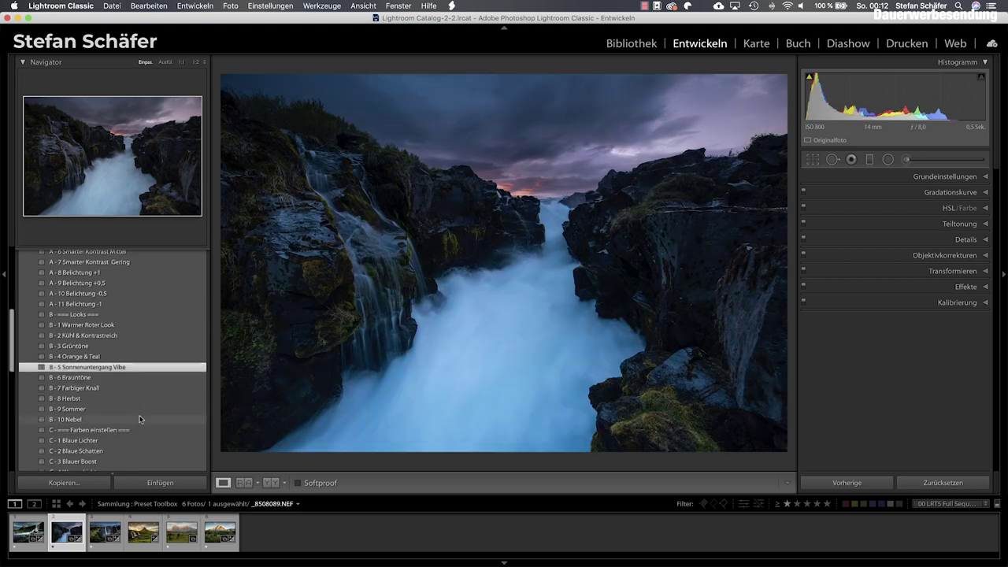
{"action": "scroll", "coordinate": [140, 419], "scroll_direction": "down", "scroll_amount": 1}
{"action": "scroll", "coordinate": [140, 419], "scroll_direction": "down", "scroll_amount": 2}
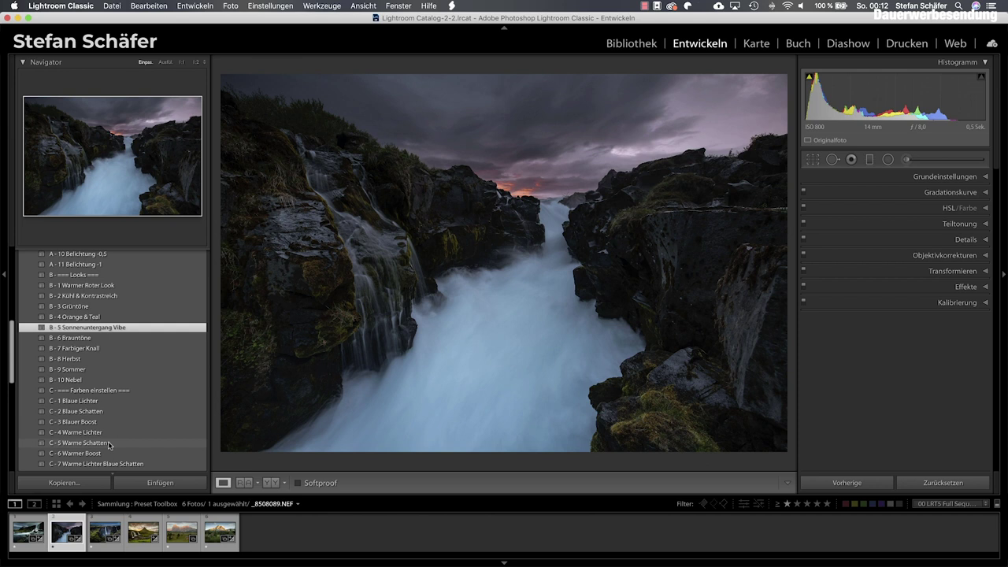
{"action": "left_click", "coordinate": [109, 443]}
{"action": "scroll", "coordinate": [118, 444], "scroll_direction": "down", "scroll_amount": 1}
{"action": "scroll", "coordinate": [119, 444], "scroll_direction": "down", "scroll_amount": 1}
{"action": "scroll", "coordinate": [119, 443], "scroll_direction": "down", "scroll_amount": 2}
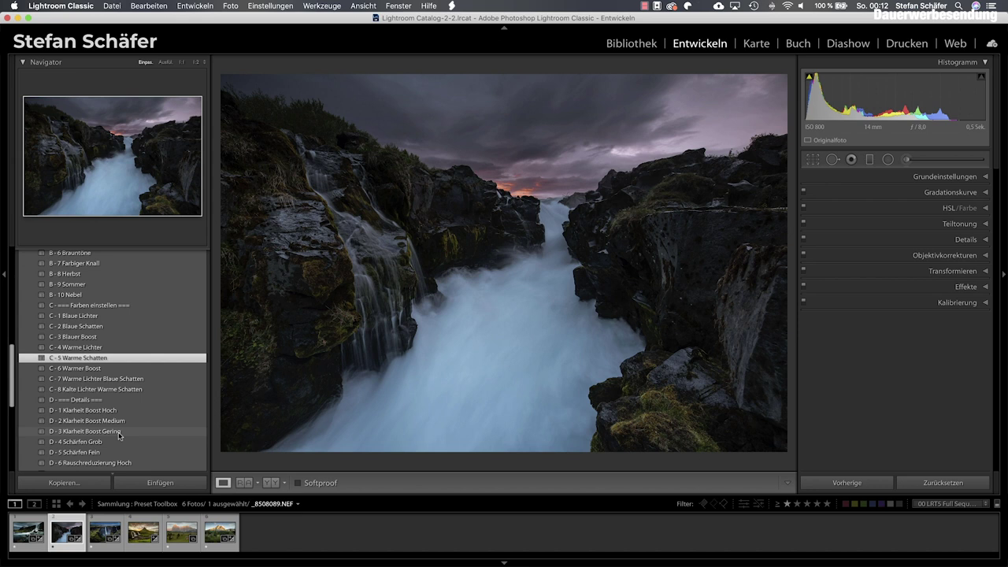
Step: Add D-3 Klarheit Boost Gering, D-4 Schärfen Grob, D-7 Rauschreduzierung Gering and D-8 Profilkorrektur + CA
{"action": "left_click", "coordinate": [119, 432]}
{"action": "scroll", "coordinate": [116, 435], "scroll_direction": "down", "scroll_amount": 1}
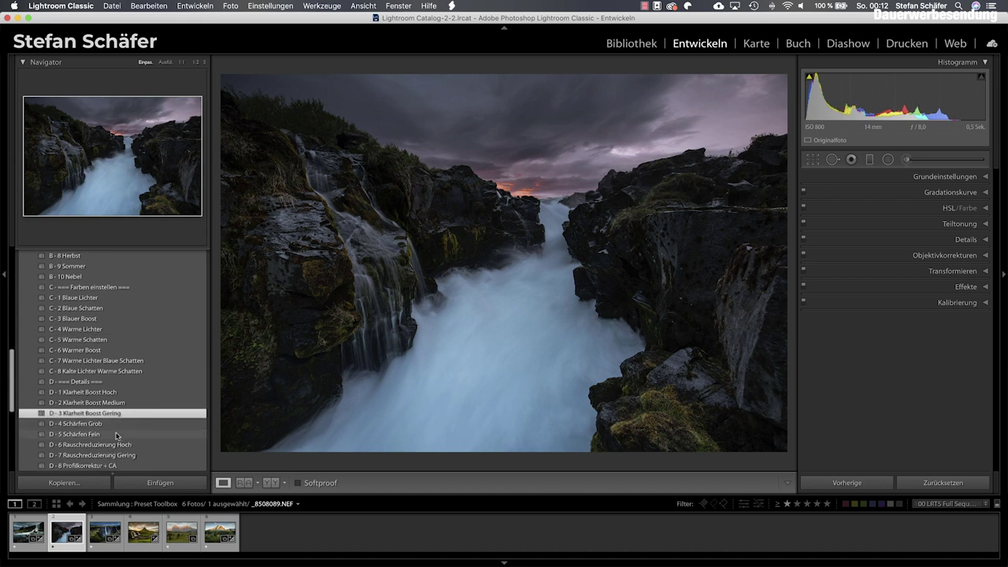
{"action": "left_click", "coordinate": [95, 426]}
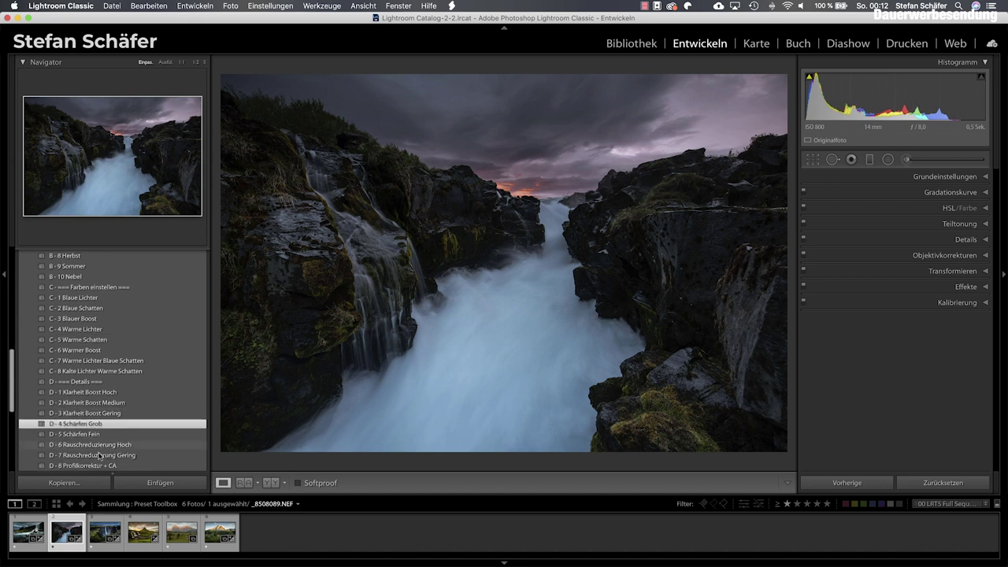
{"action": "left_click", "coordinate": [99, 455]}
{"action": "scroll", "coordinate": [140, 433], "scroll_direction": "down", "scroll_amount": 2}
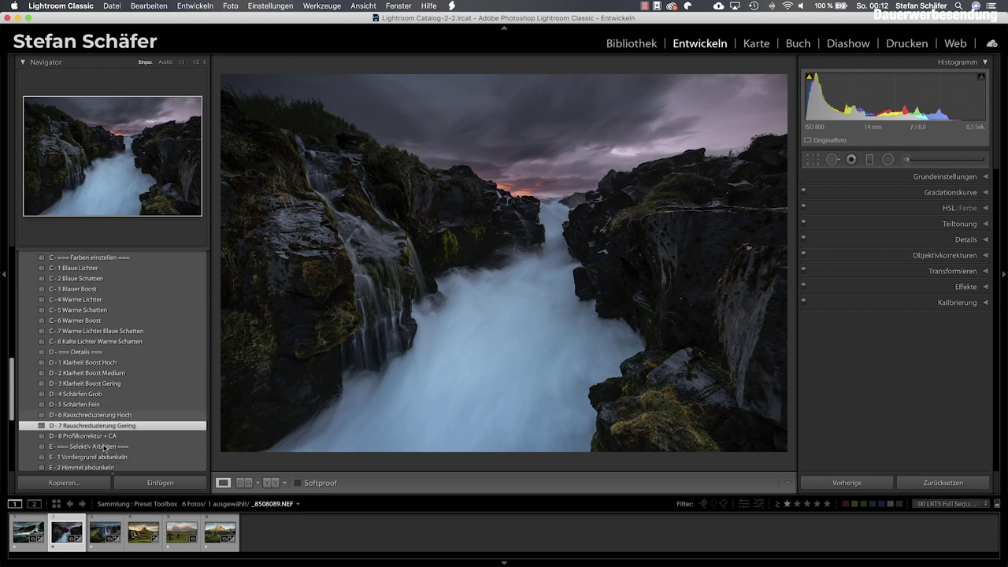
{"action": "left_click", "coordinate": [101, 438]}
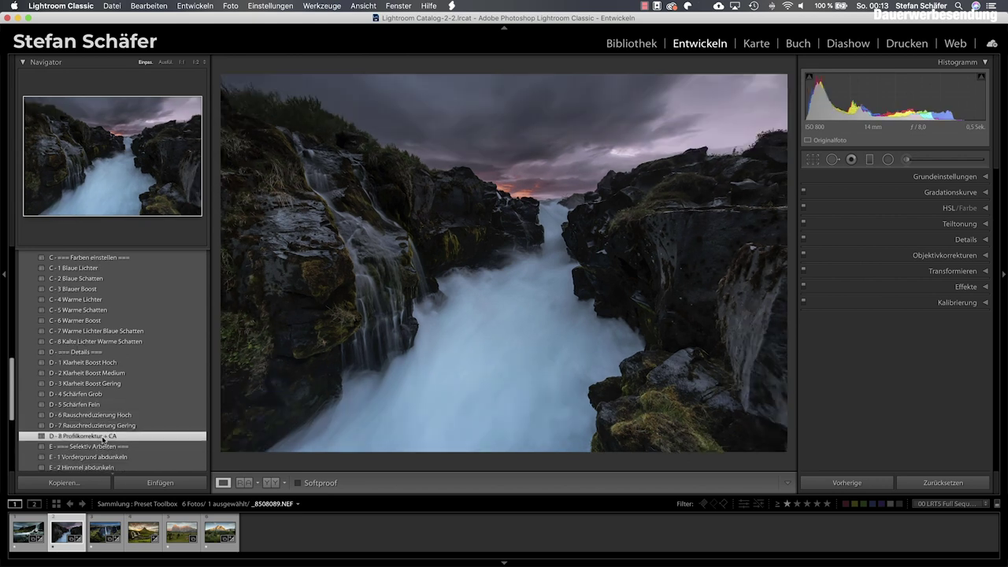
Step: Apply E-3 Himmel und Vordergrund abdunkeln and compare the edit against the original
{"action": "scroll", "coordinate": [106, 437], "scroll_direction": "down", "scroll_amount": 2}
{"action": "scroll", "coordinate": [118, 429], "scroll_direction": "down", "scroll_amount": 2}
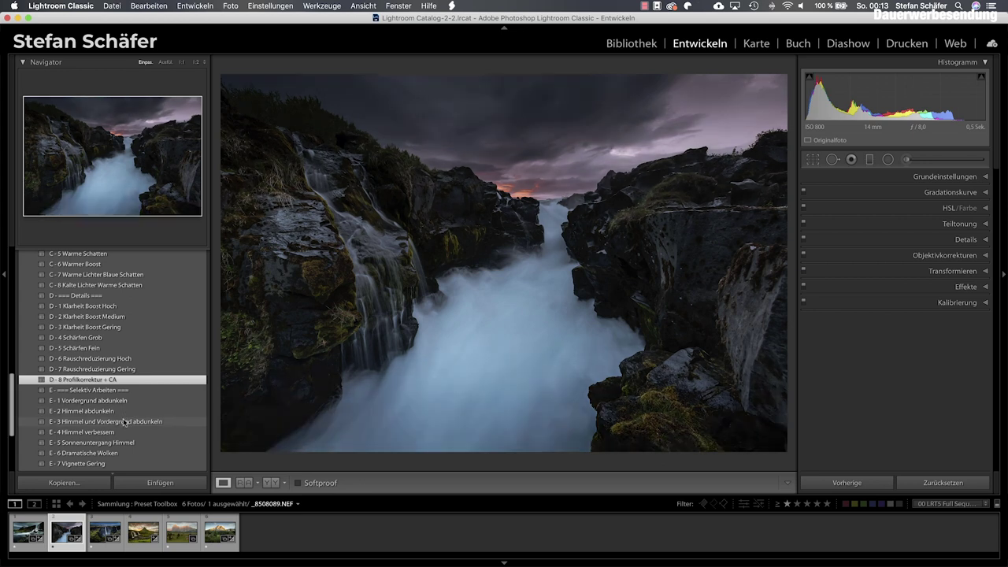
{"action": "left_click", "coordinate": [124, 422]}
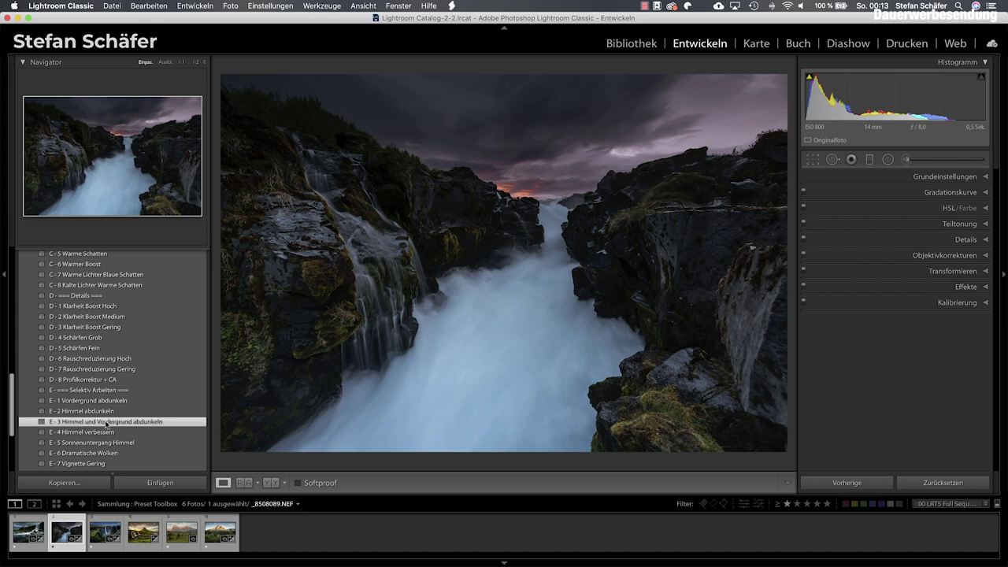
{"action": "scroll", "coordinate": [106, 426], "scroll_direction": "down", "scroll_amount": 2}
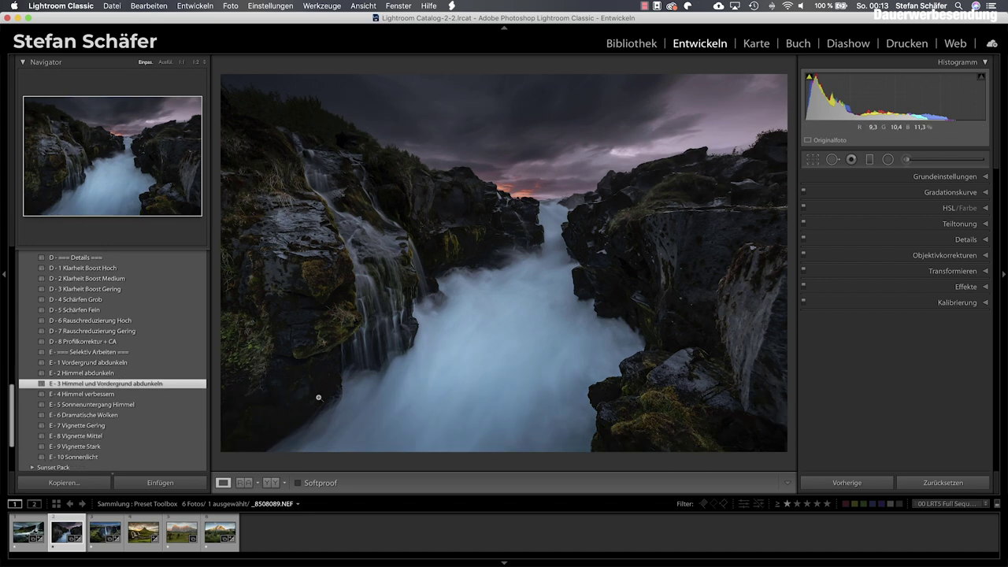
{"action": "key", "text": "backslash"}
{"action": "key", "text": "backslash"}
{"action": "key", "text": "backslash"}
{"action": "key", "text": "backslash"}
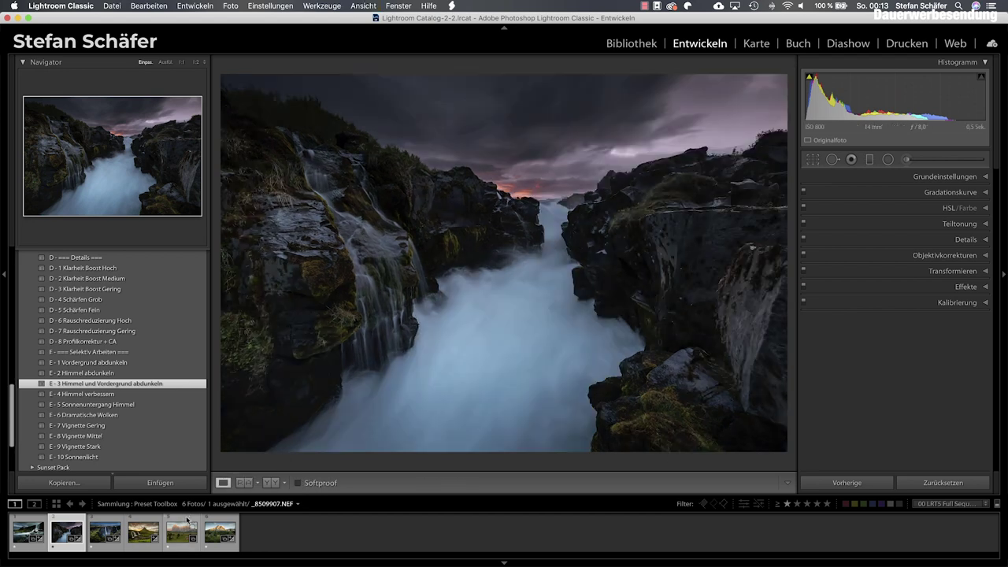
Step: Switch to the Dolomites meadow photo _8509907.NEF with the Presets panel scrolled up
{"action": "left_click", "coordinate": [184, 529]}
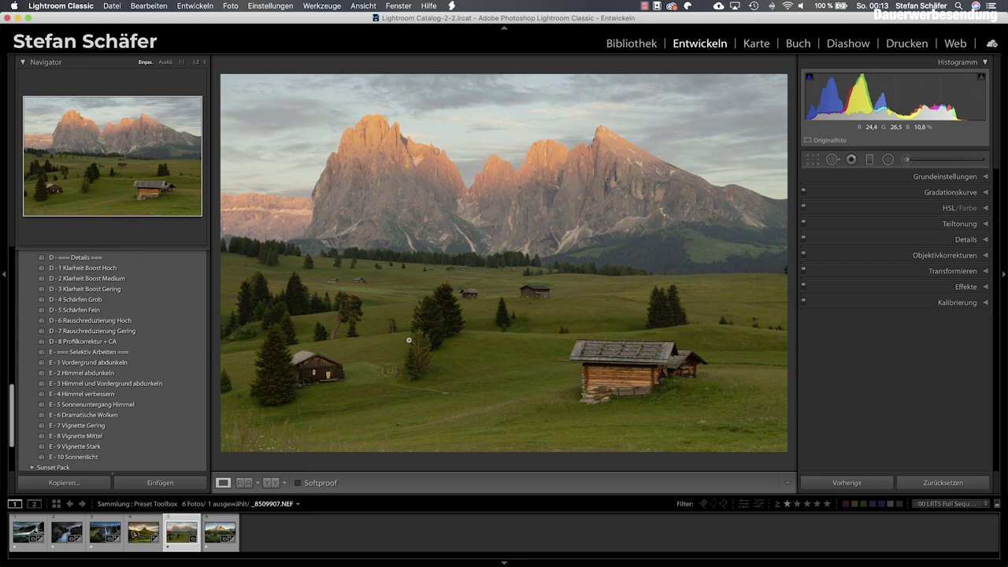
{"action": "scroll", "coordinate": [135, 299], "scroll_direction": "up", "scroll_amount": 5}
{"action": "scroll", "coordinate": [135, 299], "scroll_direction": "up", "scroll_amount": 5}
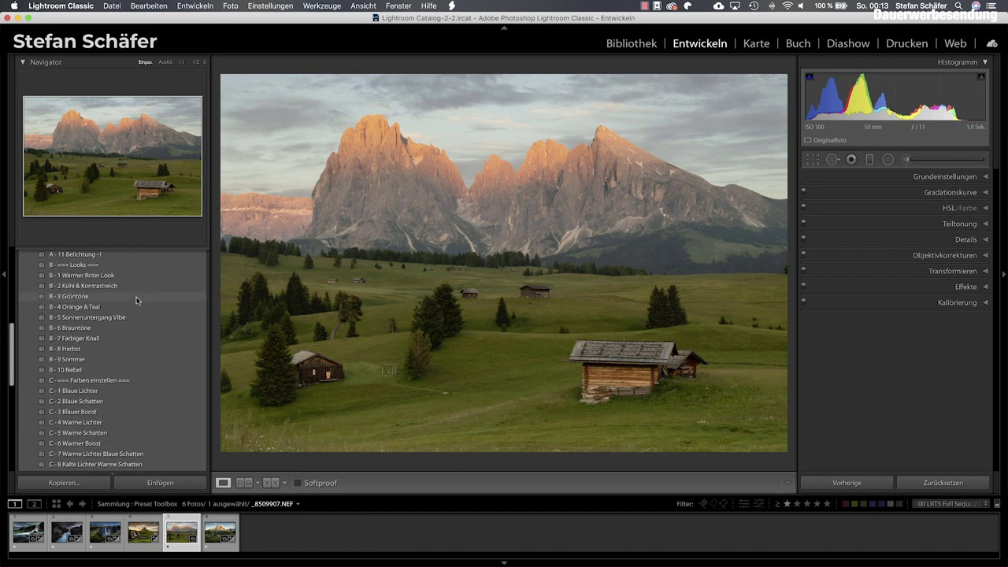
{"action": "scroll", "coordinate": [135, 301], "scroll_direction": "up", "scroll_amount": 5}
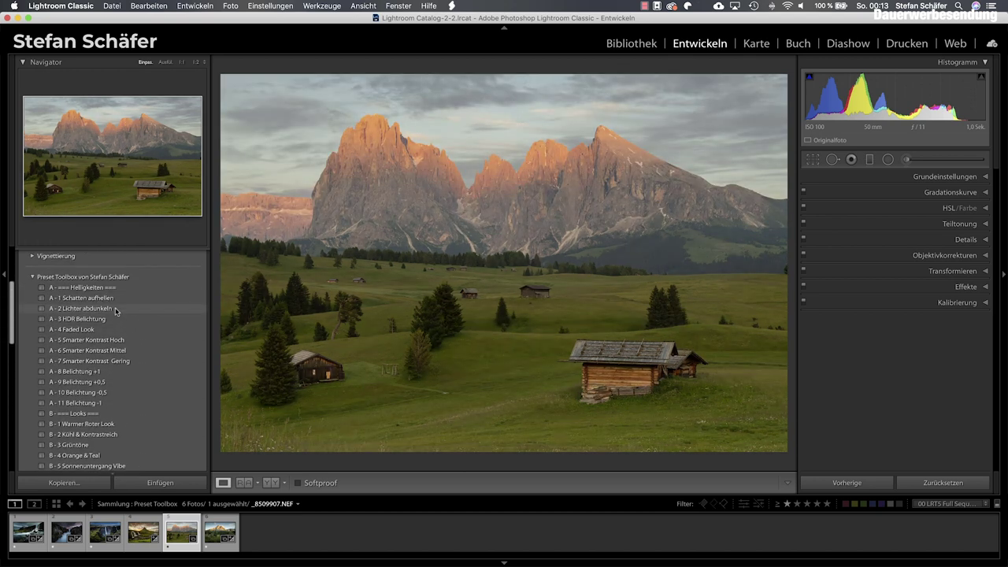
Step: Apply the A - 2 Lichter abdunkeln and A - 6 Smarter Kontrast Mittel presets
{"action": "left_click", "coordinate": [116, 309]}
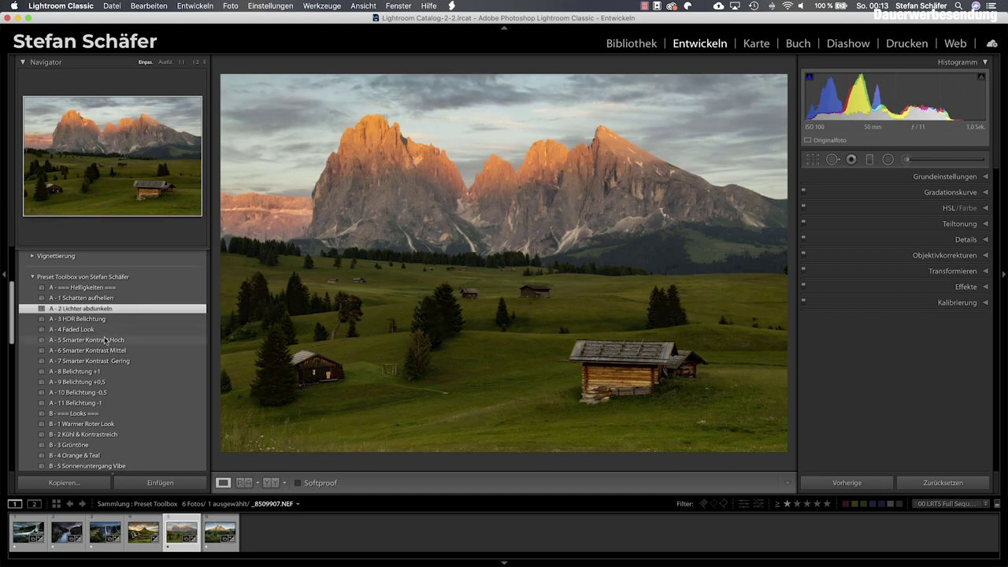
{"action": "left_click", "coordinate": [101, 350]}
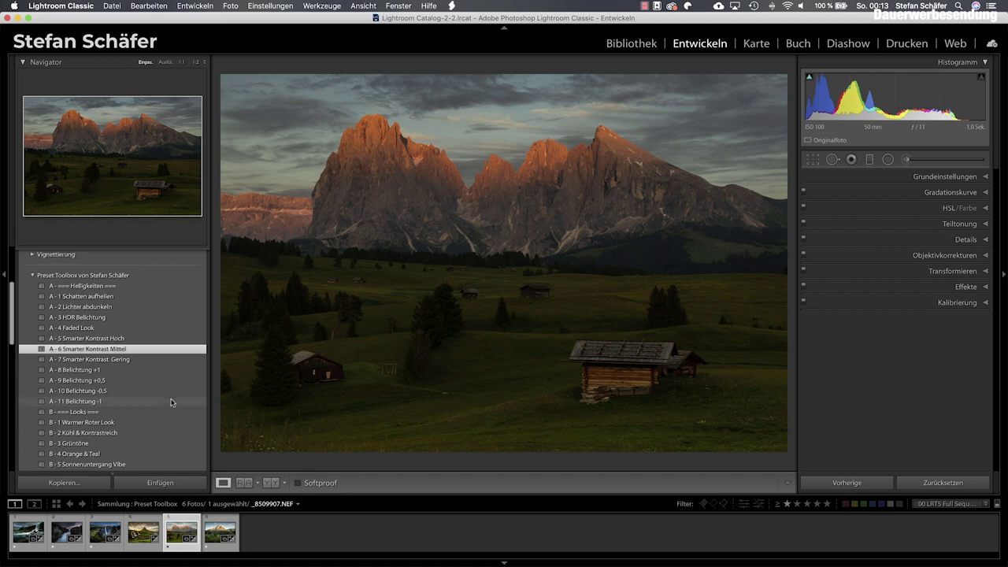
{"action": "scroll", "coordinate": [167, 400], "scroll_direction": "down", "scroll_amount": 1}
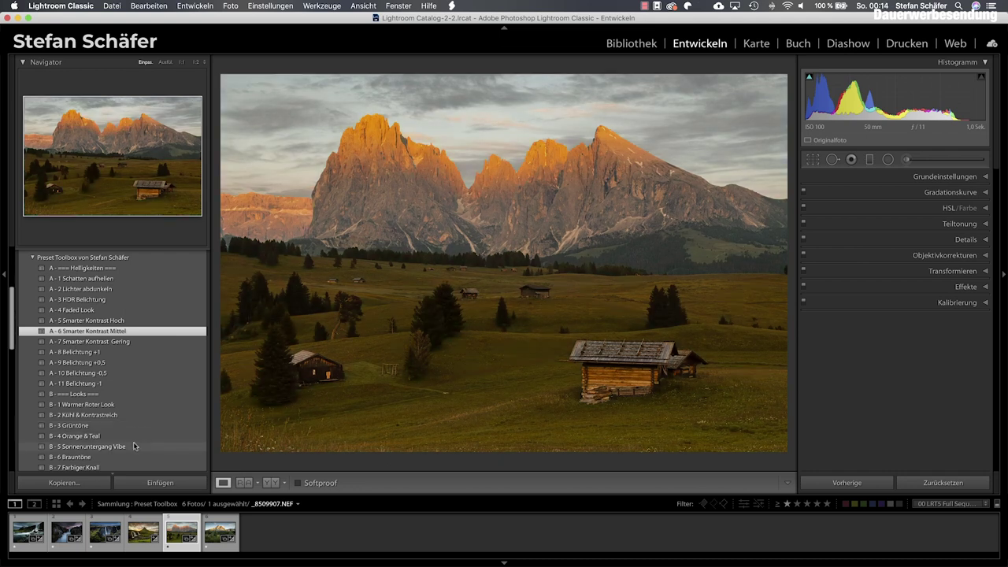
{"action": "scroll", "coordinate": [124, 461], "scroll_direction": "down", "scroll_amount": 2}
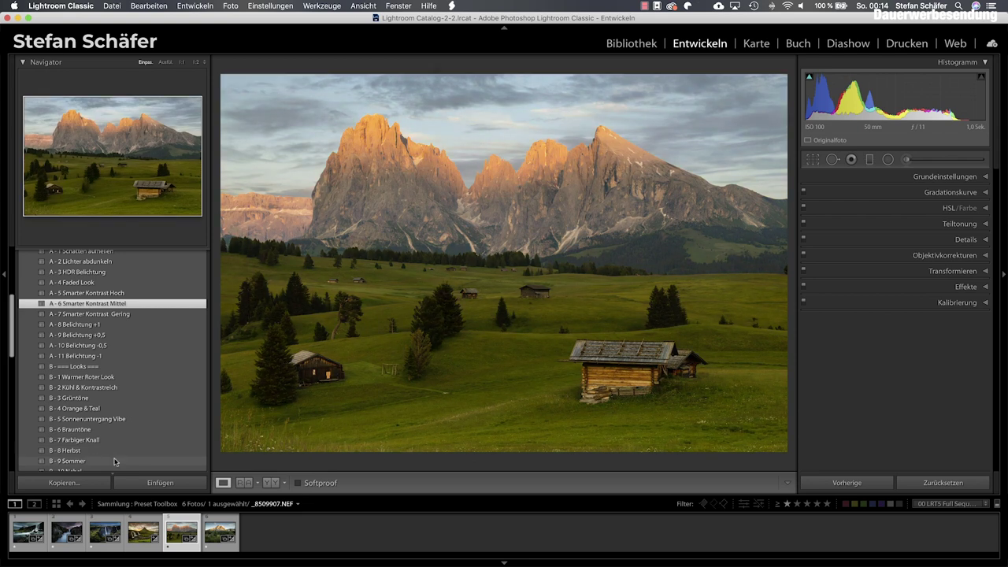
Step: Apply the B - 9 Sommer and C - 4 Warme Lichter presets to the meadow photo
{"action": "left_click", "coordinate": [114, 460]}
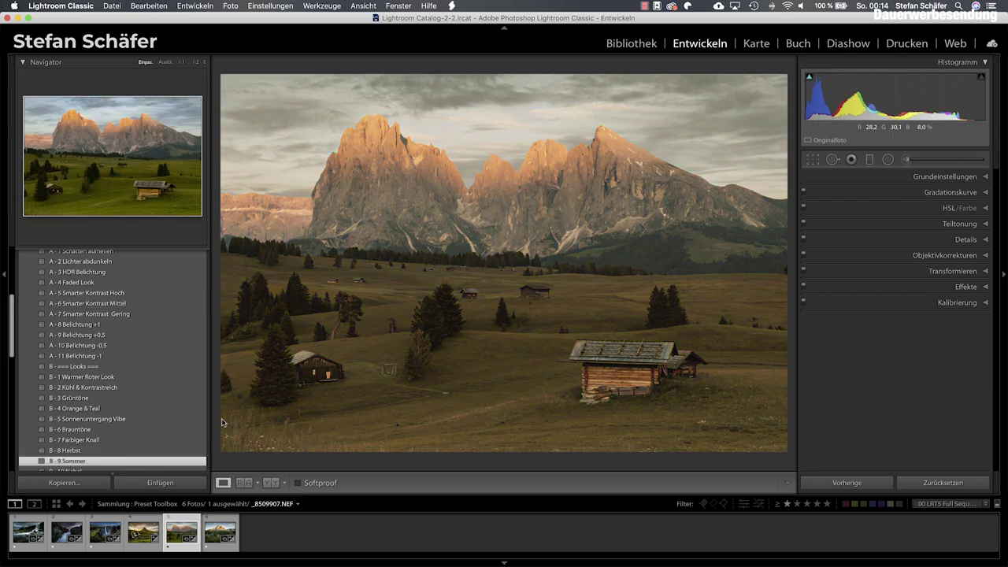
{"action": "scroll", "coordinate": [171, 400], "scroll_direction": "down", "scroll_amount": 2}
{"action": "scroll", "coordinate": [172, 400], "scroll_direction": "down", "scroll_amount": 2}
{"action": "scroll", "coordinate": [172, 400], "scroll_direction": "down", "scroll_amount": 3}
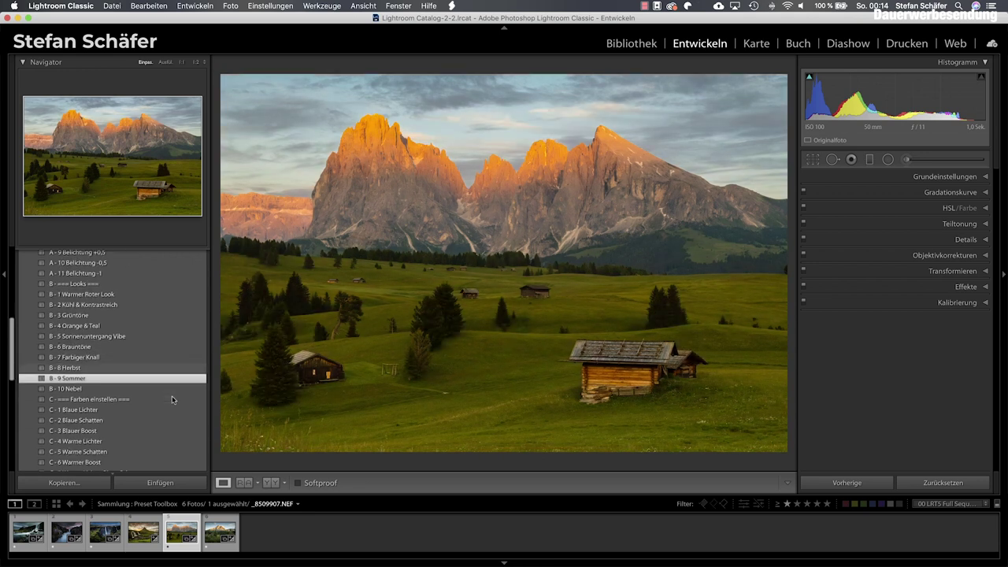
{"action": "scroll", "coordinate": [172, 400], "scroll_direction": "down", "scroll_amount": 1}
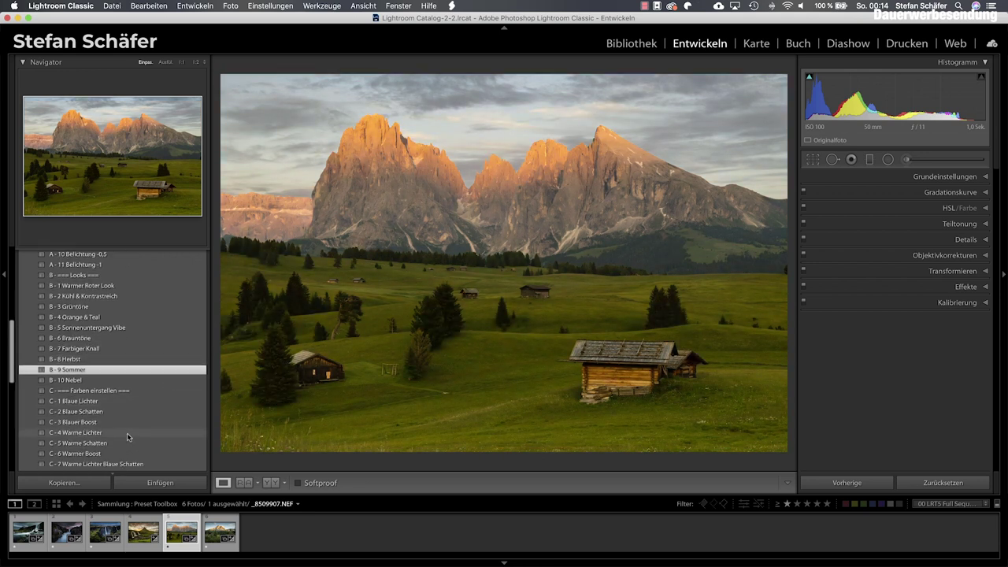
{"action": "left_click", "coordinate": [128, 435]}
{"action": "left_click", "coordinate": [131, 433]}
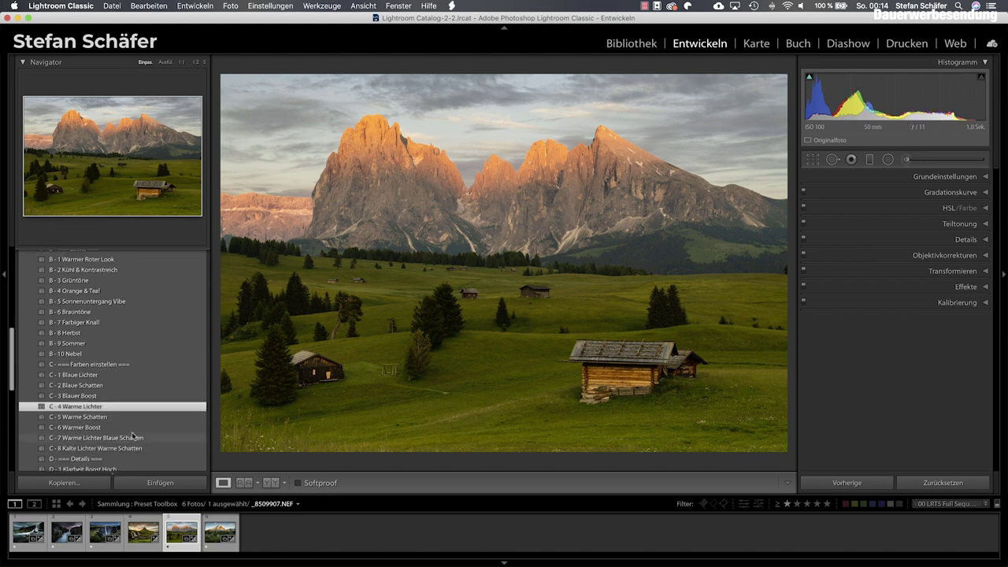
{"action": "scroll", "coordinate": [131, 433], "scroll_direction": "down", "scroll_amount": 2}
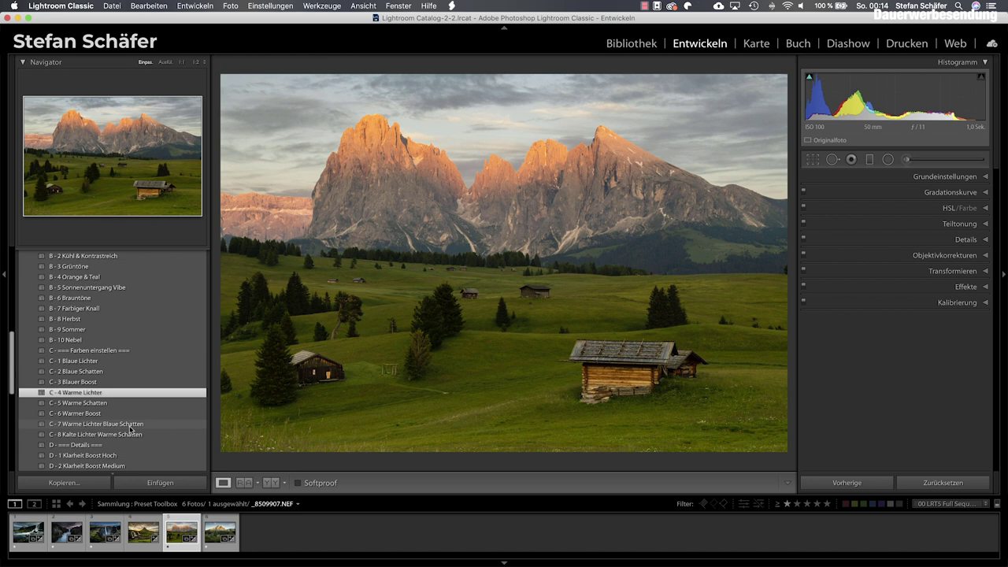
Step: Add C - 7 Warme Lichter Blaue Schatten, D - 3 Klarheit Boost Gering and D - 5 Schärfen Fein
{"action": "left_click", "coordinate": [131, 426]}
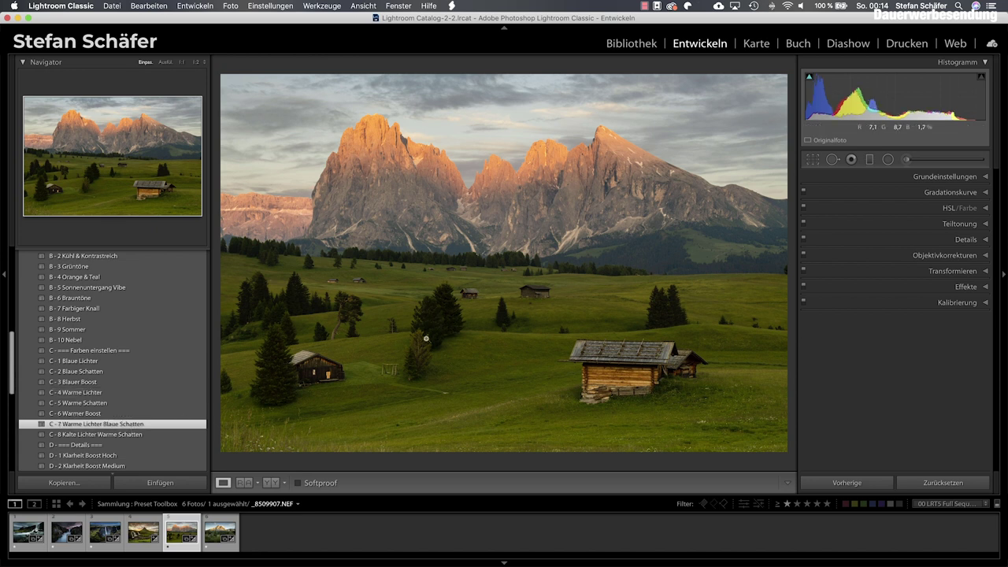
{"action": "scroll", "coordinate": [142, 441], "scroll_direction": "down", "scroll_amount": 2}
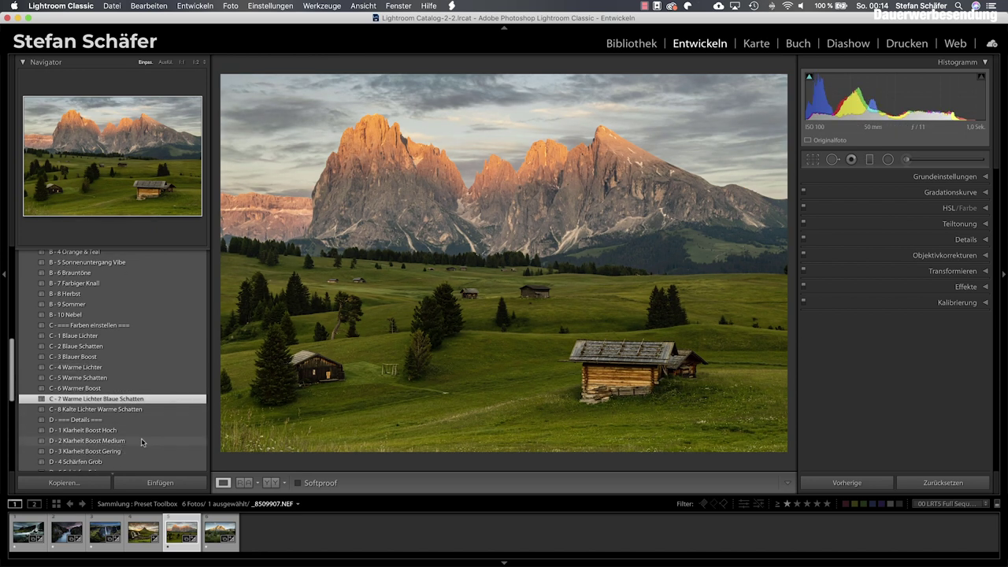
{"action": "left_click", "coordinate": [131, 450]}
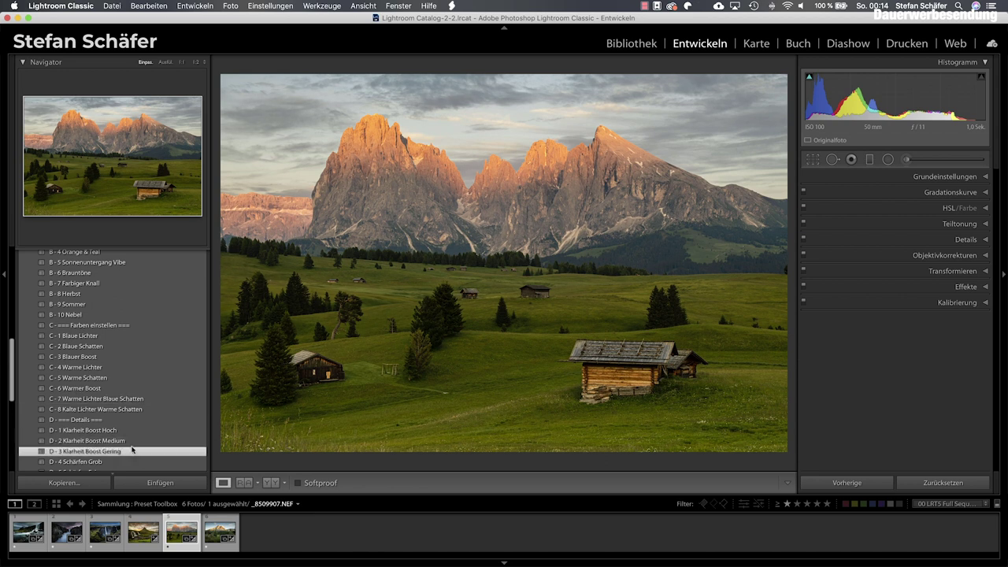
{"action": "scroll", "coordinate": [132, 445], "scroll_direction": "down", "scroll_amount": 3}
{"action": "left_click", "coordinate": [134, 438]}
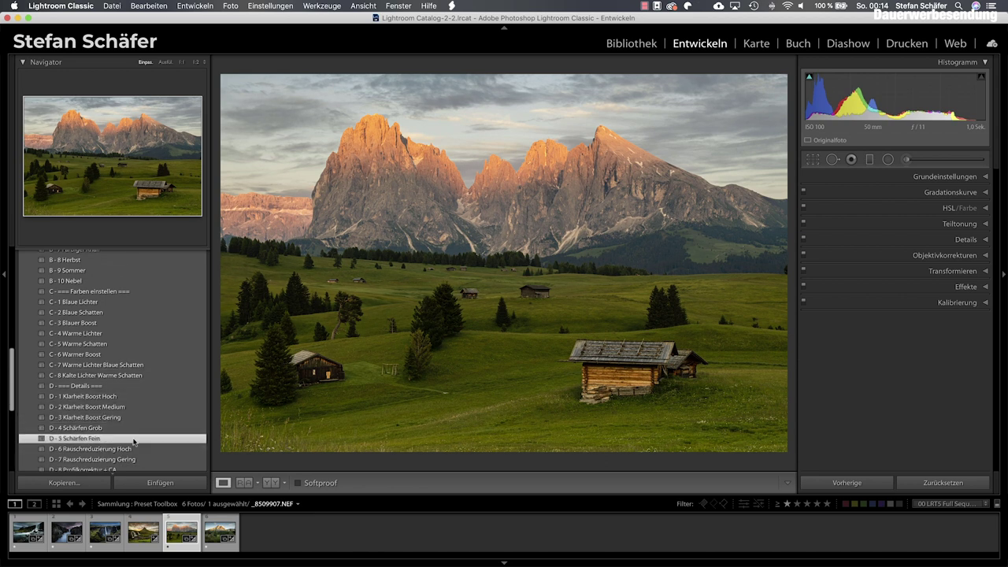
{"action": "scroll", "coordinate": [170, 426], "scroll_direction": "down", "scroll_amount": 5}
{"action": "scroll", "coordinate": [170, 426], "scroll_direction": "down", "scroll_amount": 3}
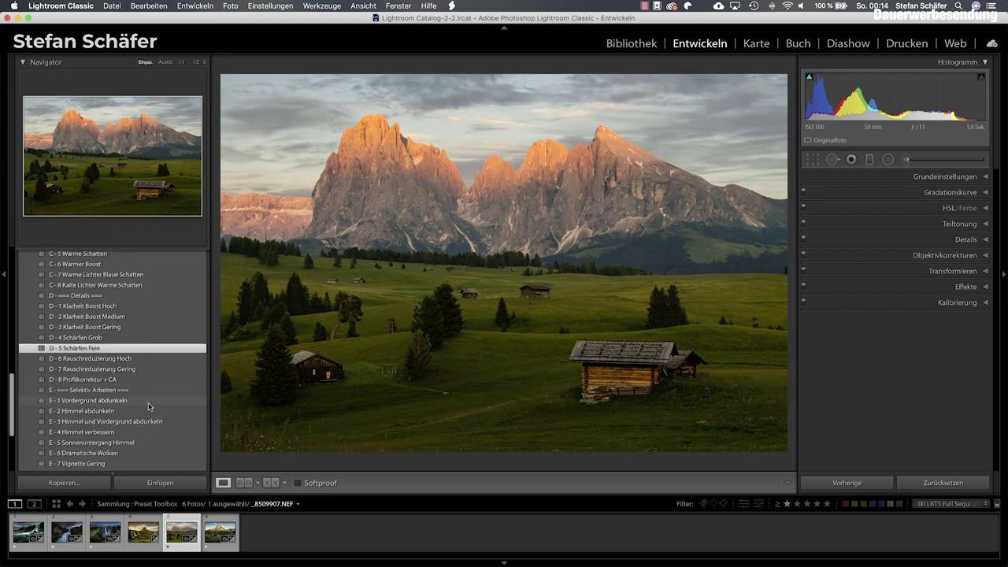
Step: Apply E - 1 Vordergrund abdunkeln and ease its graduated filter exposure to -0,51
{"action": "left_click", "coordinate": [148, 403]}
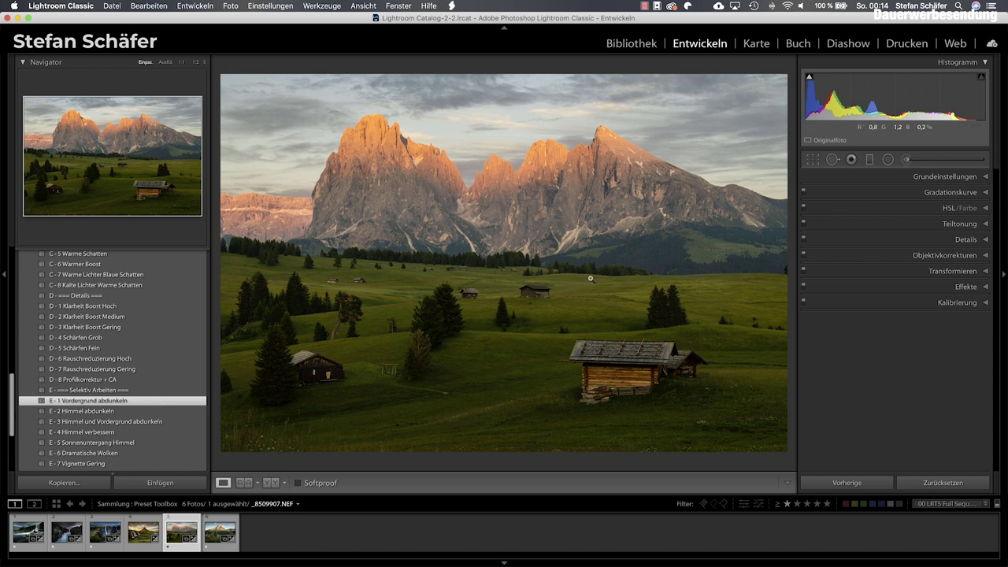
{"action": "left_click", "coordinate": [869, 159]}
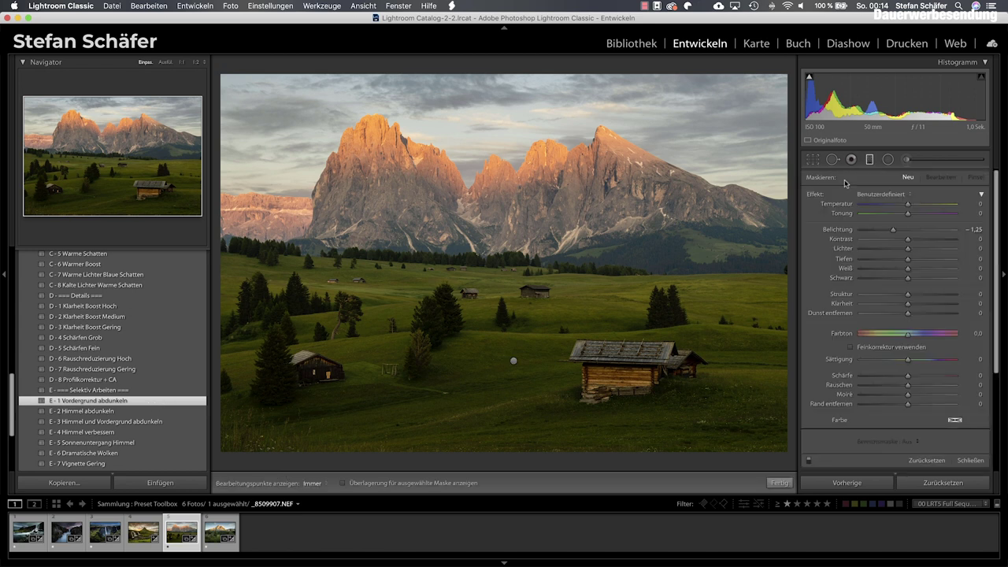
{"action": "left_click", "coordinate": [514, 360]}
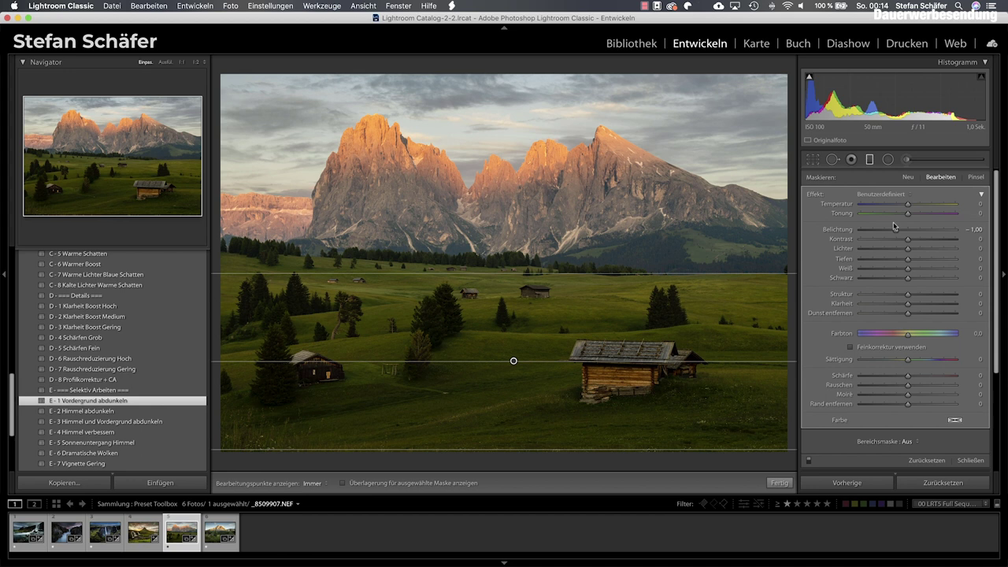
{"action": "left_click_drag", "start_coordinate": [893, 227], "coordinate": [902, 230]}
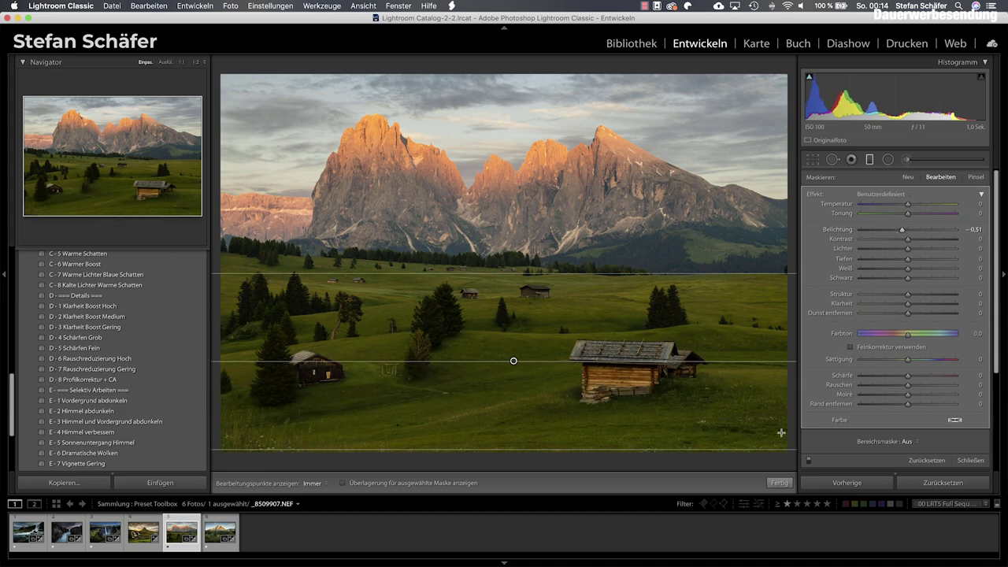
{"action": "left_click", "coordinate": [778, 482]}
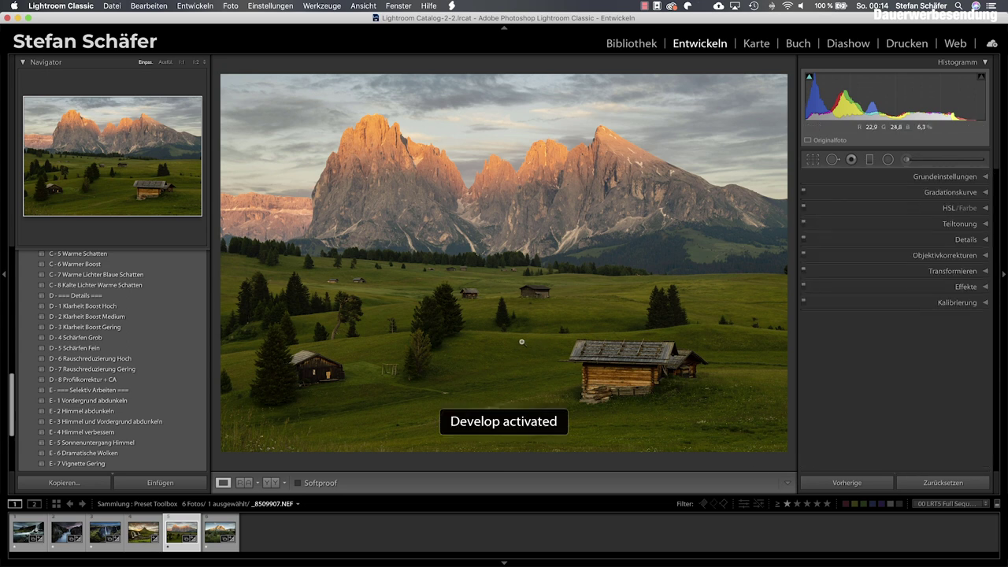
{"action": "scroll", "coordinate": [103, 441], "scroll_direction": "down", "scroll_amount": 2}
Step: Add an E-group vignette preset and toggle the Before view to compare with the original
{"action": "left_click", "coordinate": [89, 449]}
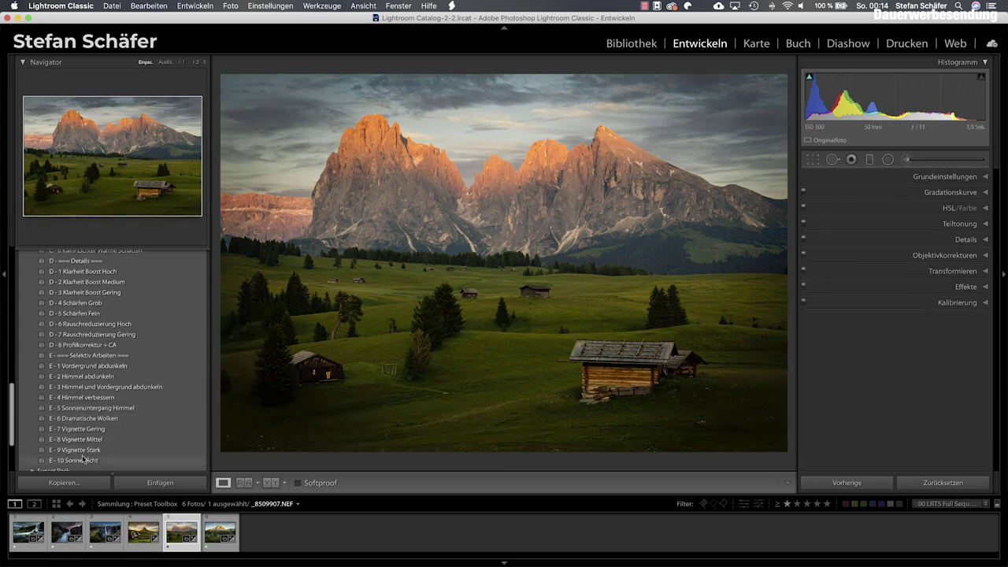
{"action": "key", "text": "backslash"}
{"action": "key", "text": "backslash"}
{"action": "key", "text": "backslash"}
{"action": "key", "text": "backslash"}
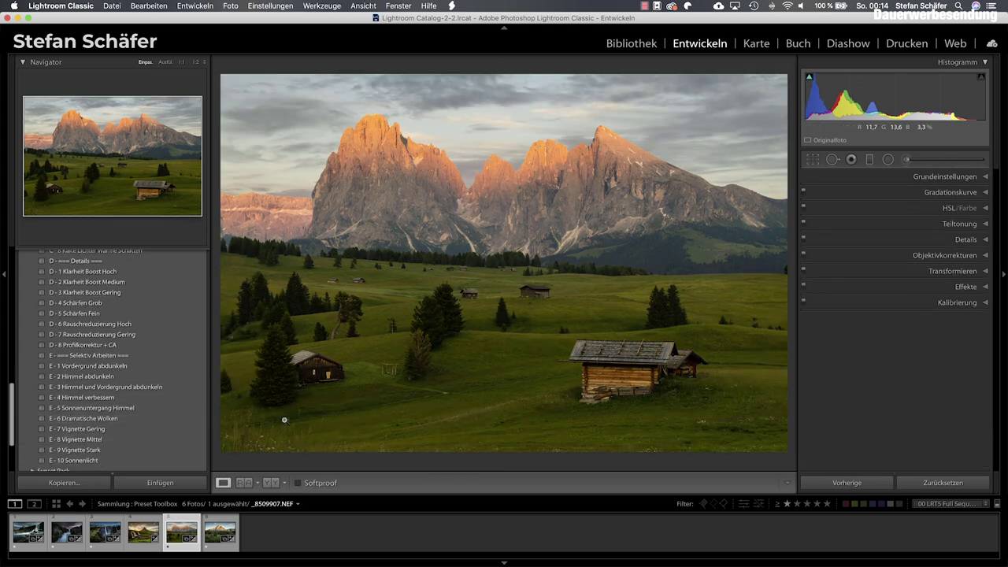